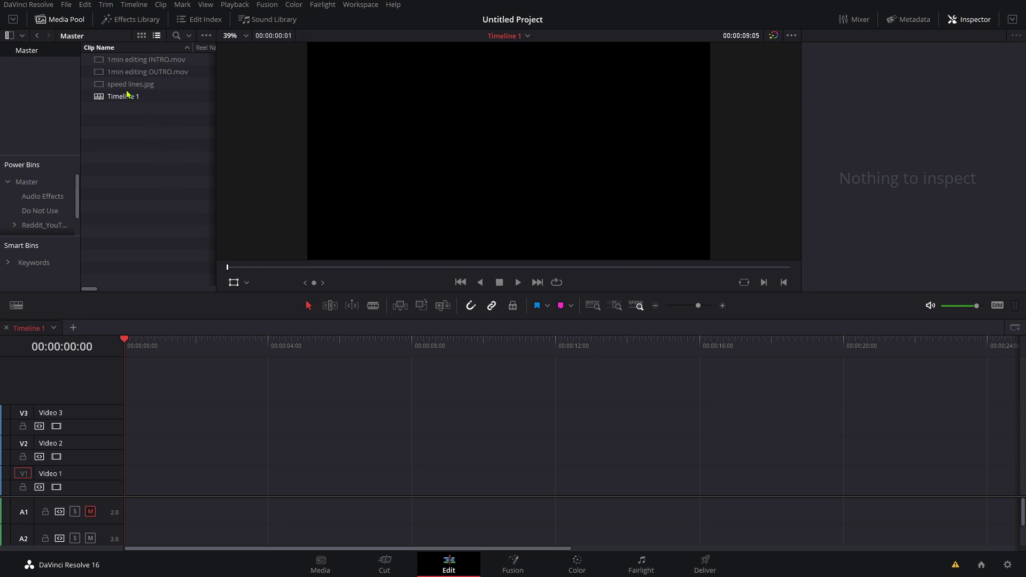
Add speed lines.jpg to the timeline, scrub through it, and move it up to Video 2
{"action": "left_click_drag", "start_coordinate": [130, 84], "coordinate": [369, 484]}
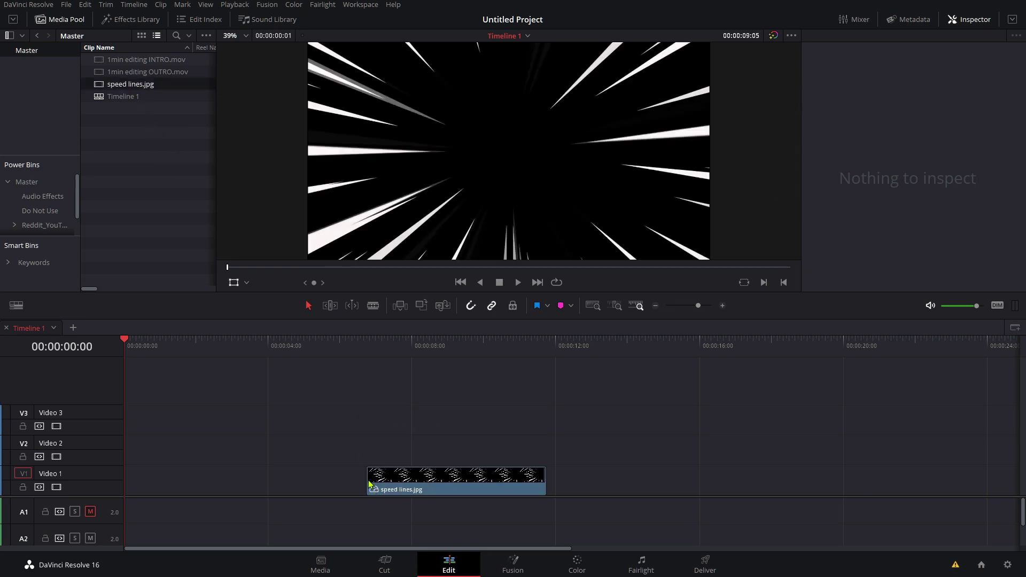
{"action": "left_click", "coordinate": [391, 348]}
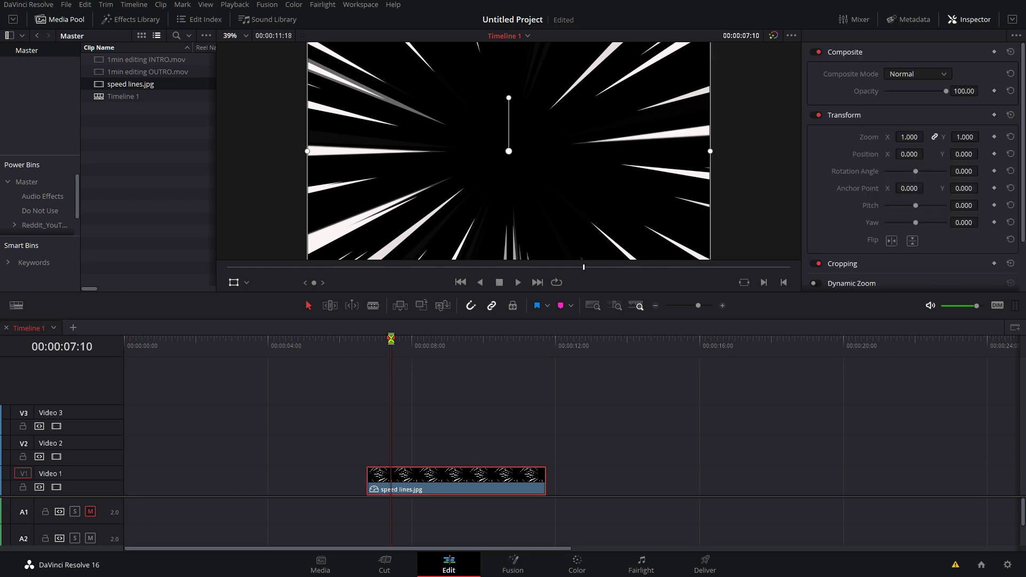
{"action": "mouse_move", "coordinate": [391, 339]}
{"action": "left_mouse_down"}
{"action": "mouse_move", "coordinate": [485, 342]}
{"action": "mouse_move", "coordinate": [447, 383]}
{"action": "left_mouse_up"}
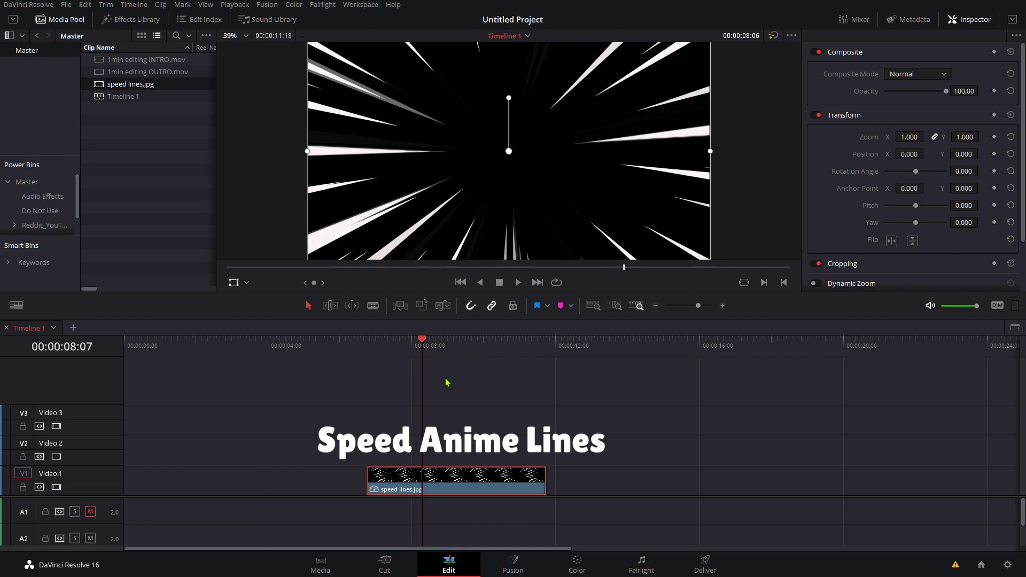
{"action": "left_click_drag", "start_coordinate": [447, 383], "coordinate": [452, 454]}
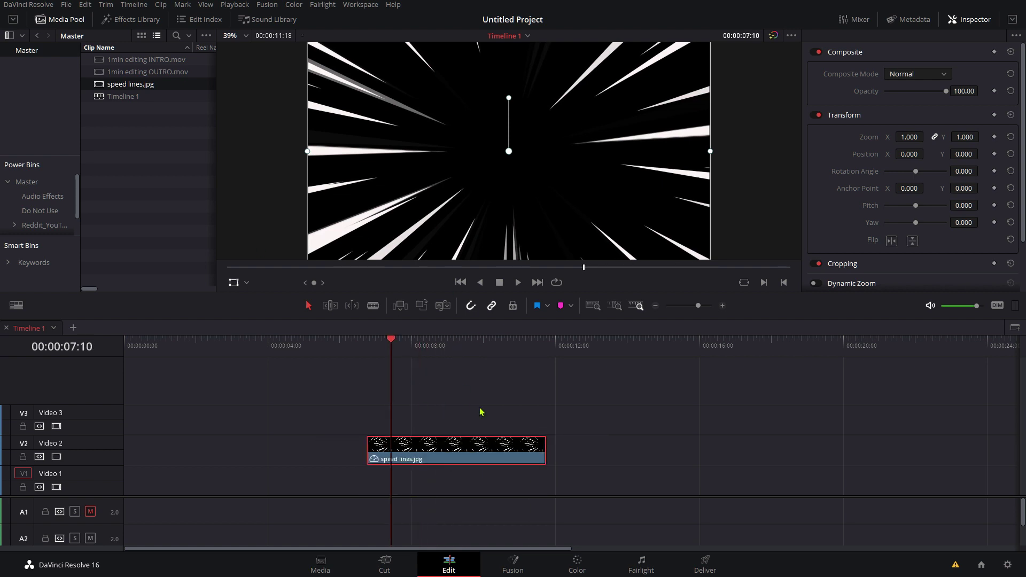
Place 1min editing INTRO.mov on Video 1 beneath the speed lines and try the Add composite mode
{"action": "mouse_move", "coordinate": [145, 59]}
{"action": "left_mouse_down"}
{"action": "mouse_move", "coordinate": [262, 476]}
{"action": "mouse_move", "coordinate": [426, 499]}
{"action": "left_mouse_up"}
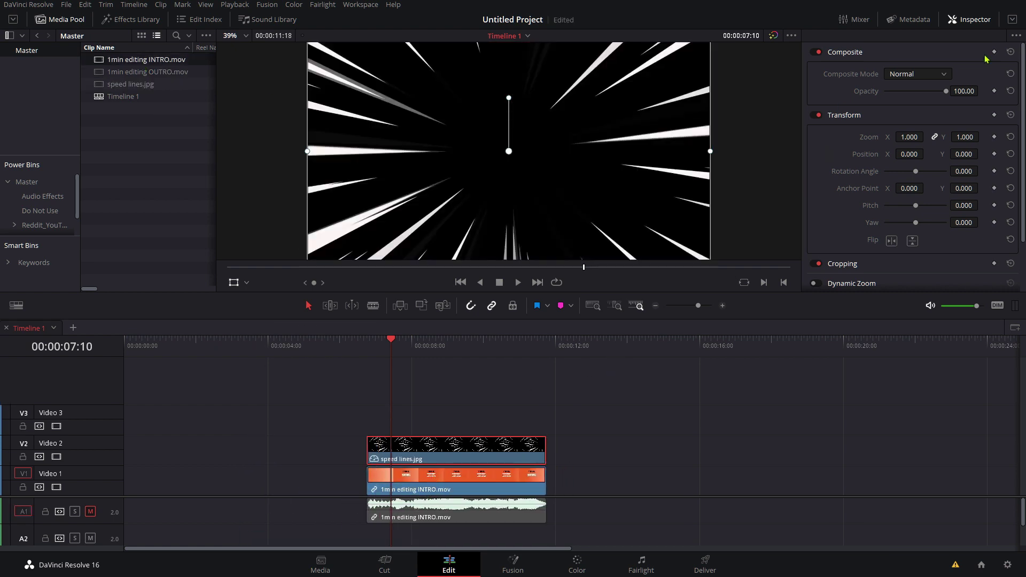
{"action": "left_click", "coordinate": [942, 75]}
{"action": "left_click", "coordinate": [904, 103]}
{"action": "left_click", "coordinate": [944, 75]}
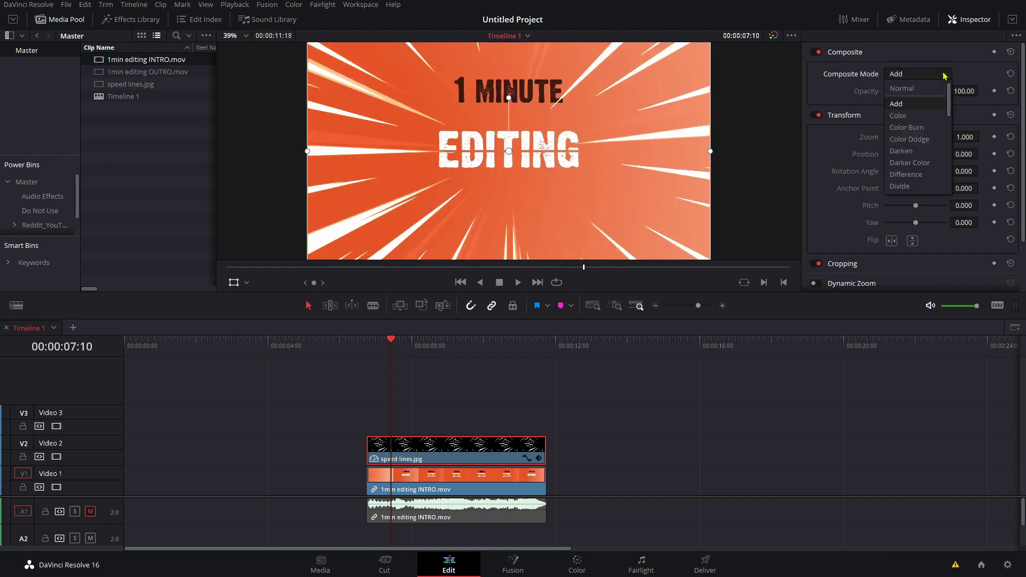
{"action": "scroll", "coordinate": [918, 124], "scroll_direction": "down", "scroll_amount": 2}
{"action": "scroll", "coordinate": [933, 105], "scroll_direction": "down", "scroll_amount": 3}
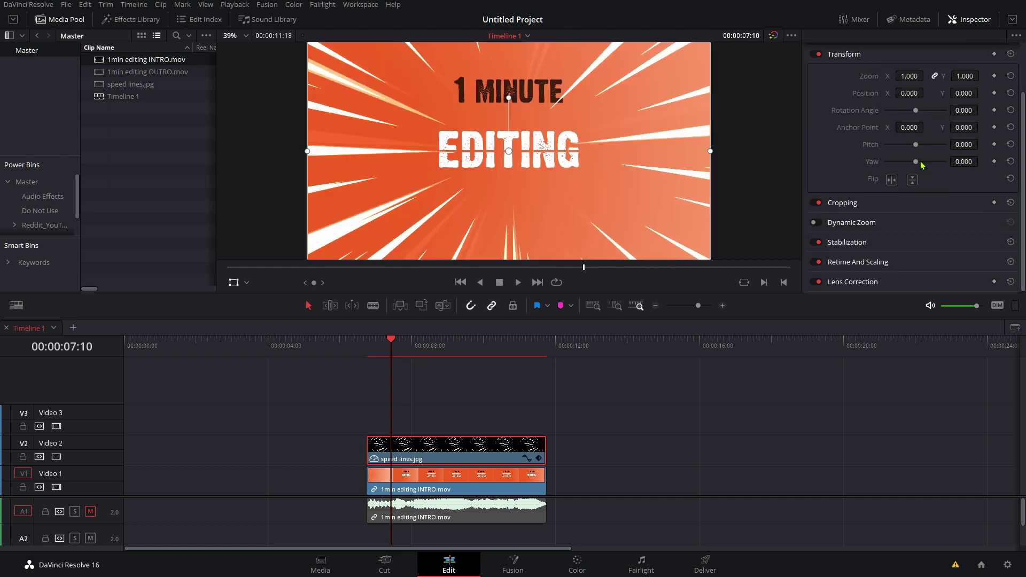
{"action": "scroll", "coordinate": [933, 105], "scroll_direction": "up", "scroll_amount": 3}
Try the Screen composite mode on the speed lines, then set it back to Normal
{"action": "left_click", "coordinate": [938, 76]}
{"action": "scroll", "coordinate": [909, 160], "scroll_direction": "down", "scroll_amount": 2}
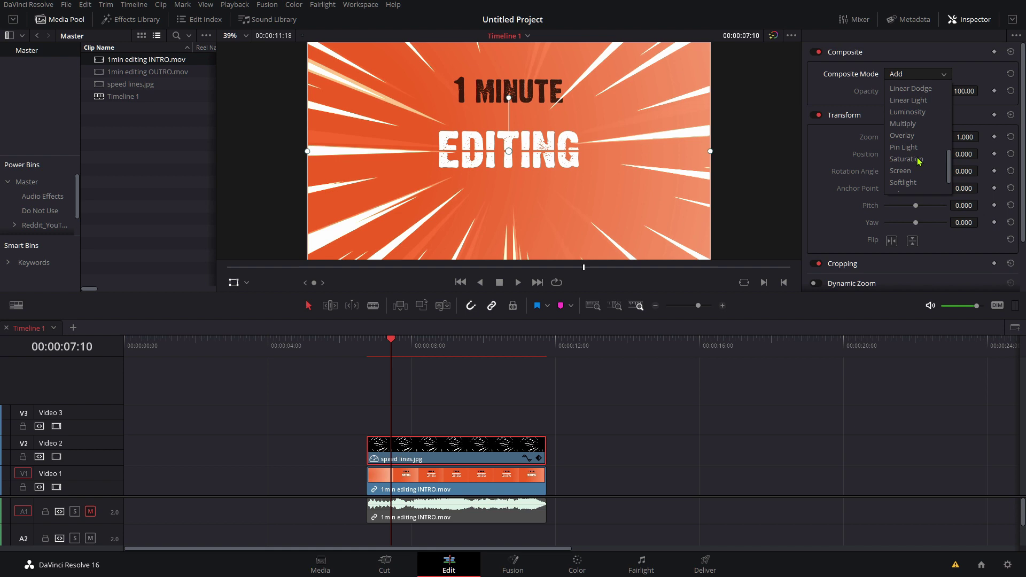
{"action": "scroll", "coordinate": [909, 161], "scroll_direction": "down", "scroll_amount": 2}
{"action": "left_click", "coordinate": [907, 168]}
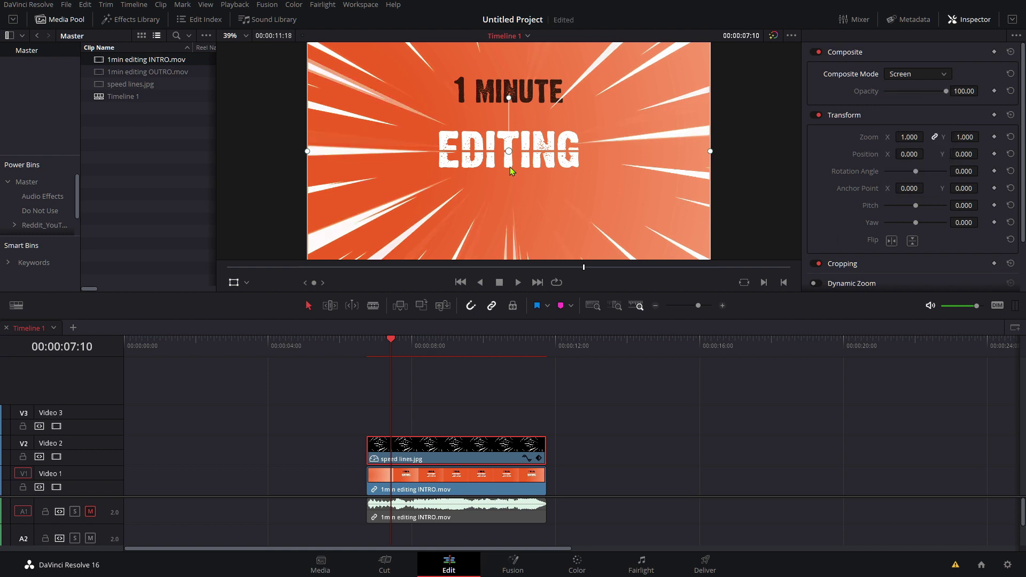
{"action": "left_click", "coordinate": [919, 78]}
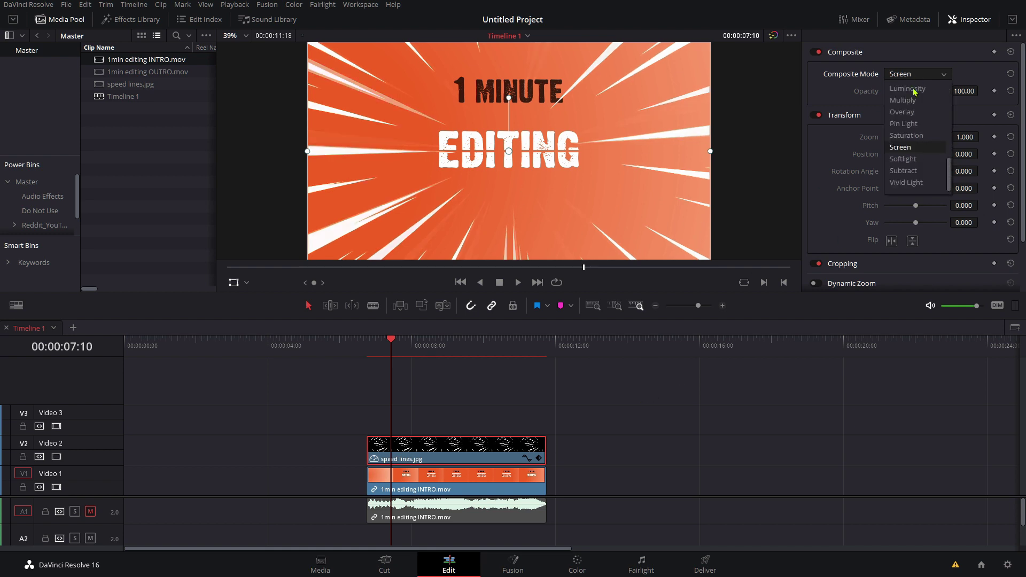
{"action": "scroll", "coordinate": [914, 91], "scroll_direction": "up", "scroll_amount": 3}
{"action": "scroll", "coordinate": [913, 92], "scroll_direction": "up", "scroll_amount": 2}
{"action": "scroll", "coordinate": [912, 94], "scroll_direction": "up", "scroll_amount": 3}
{"action": "left_click", "coordinate": [909, 90]}
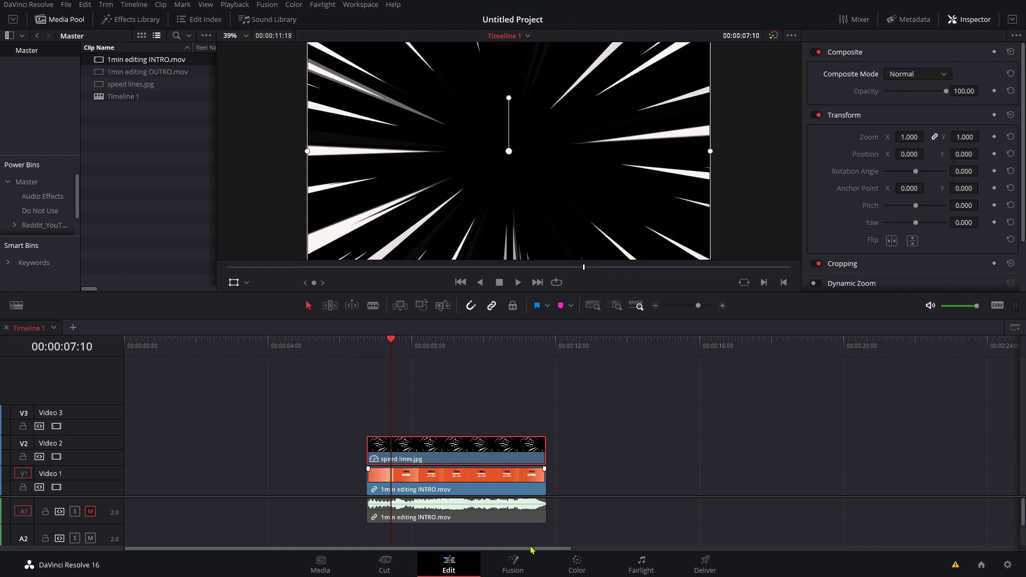
In Fusion, add a Delta Keyer after MediaIn1 and sample the black background as the key colour
{"action": "left_click", "coordinate": [514, 565]}
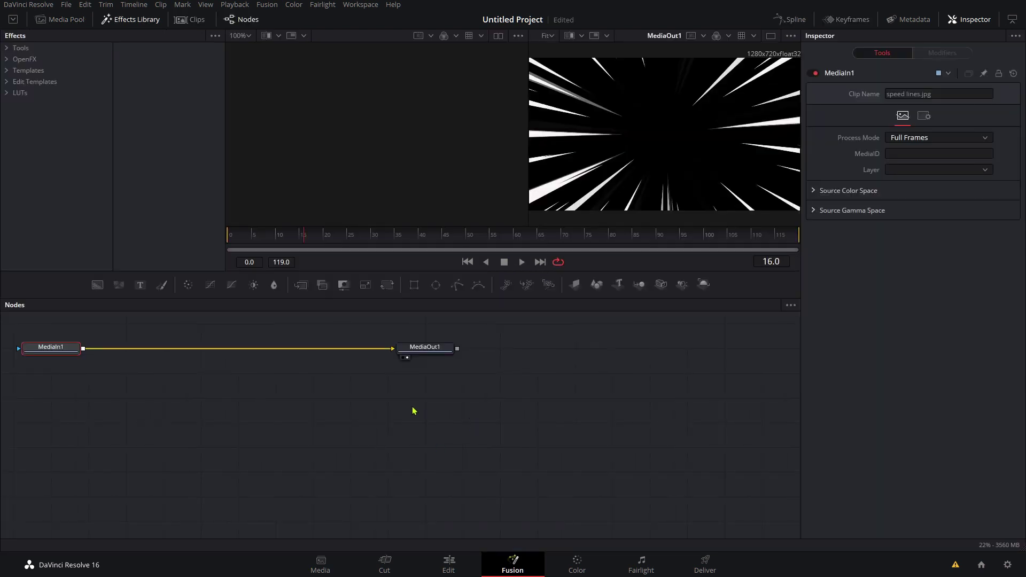
{"action": "left_click", "coordinate": [50, 348]}
{"action": "key", "text": "shift+space"}
{"action": "type", "text": "Delta Keyer"}
{"action": "type", "text": "de"}
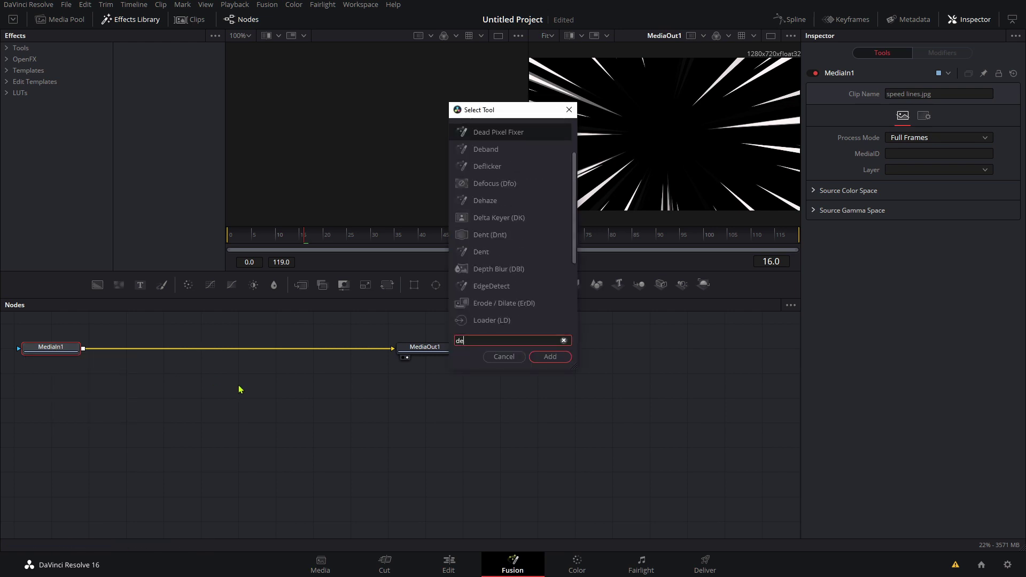
{"action": "type", "text": "lta"}
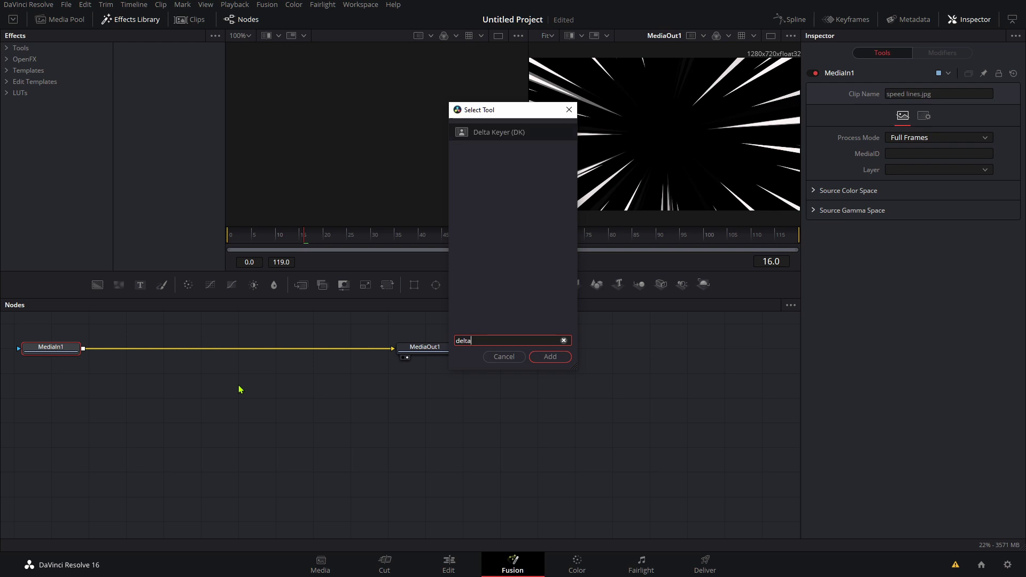
{"action": "left_click", "coordinate": [550, 357]}
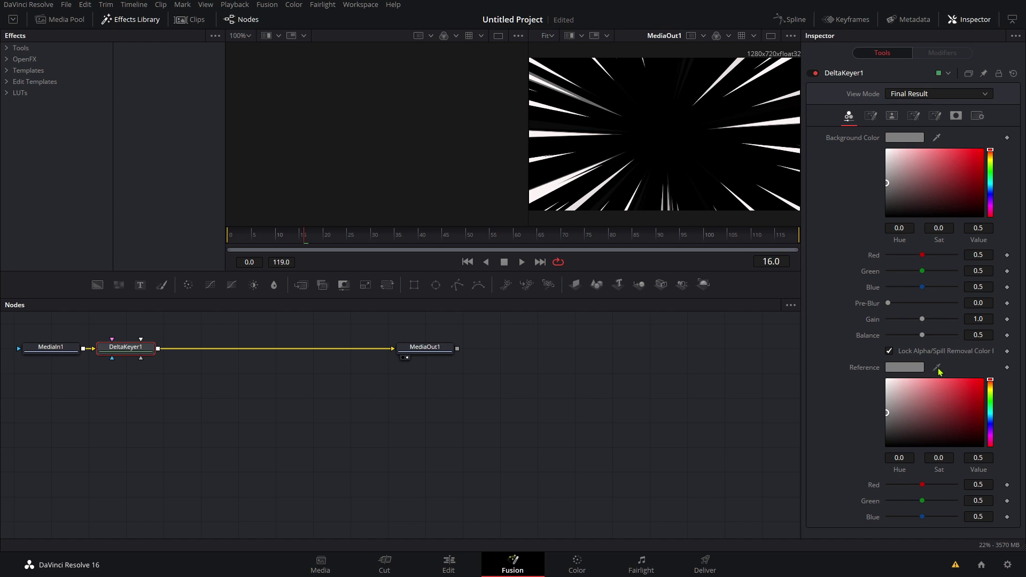
{"action": "left_click_drag", "start_coordinate": [740, 297], "coordinate": [671, 132]}
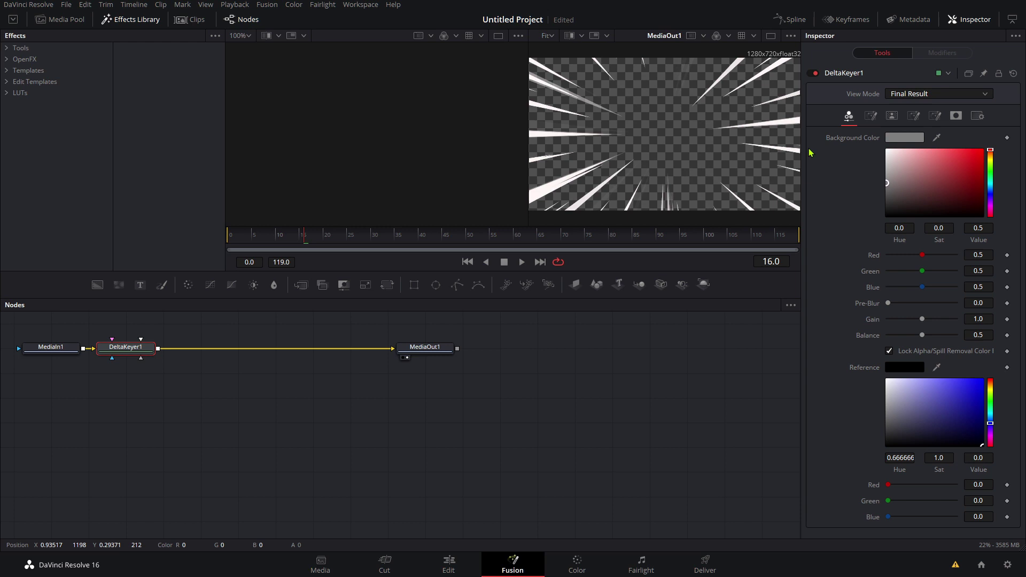
On the Edit page, shift the speed lines clip earlier and move the intro clip later
{"action": "left_click", "coordinate": [449, 564]}
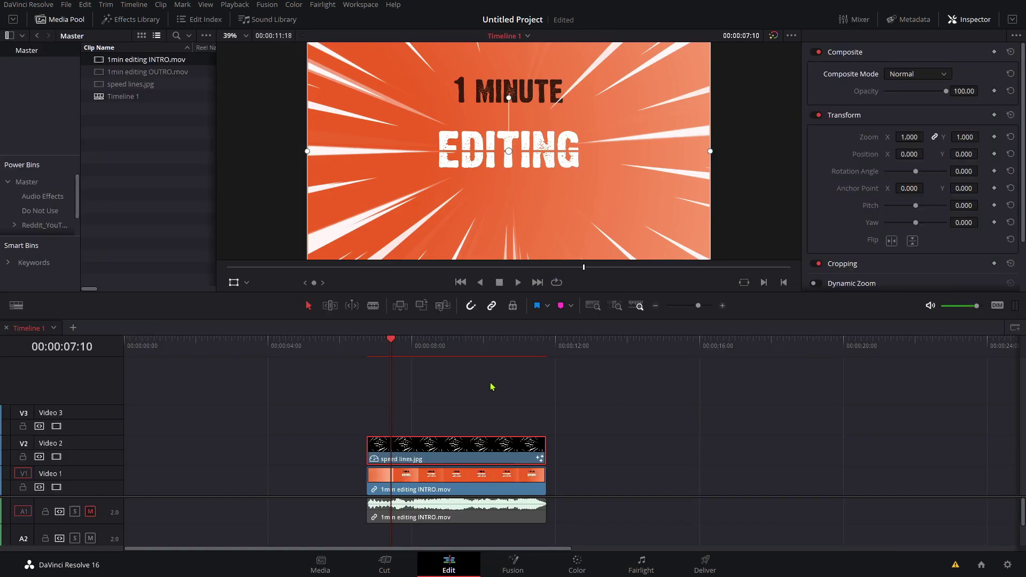
{"action": "left_click_drag", "start_coordinate": [458, 457], "coordinate": [278, 457]}
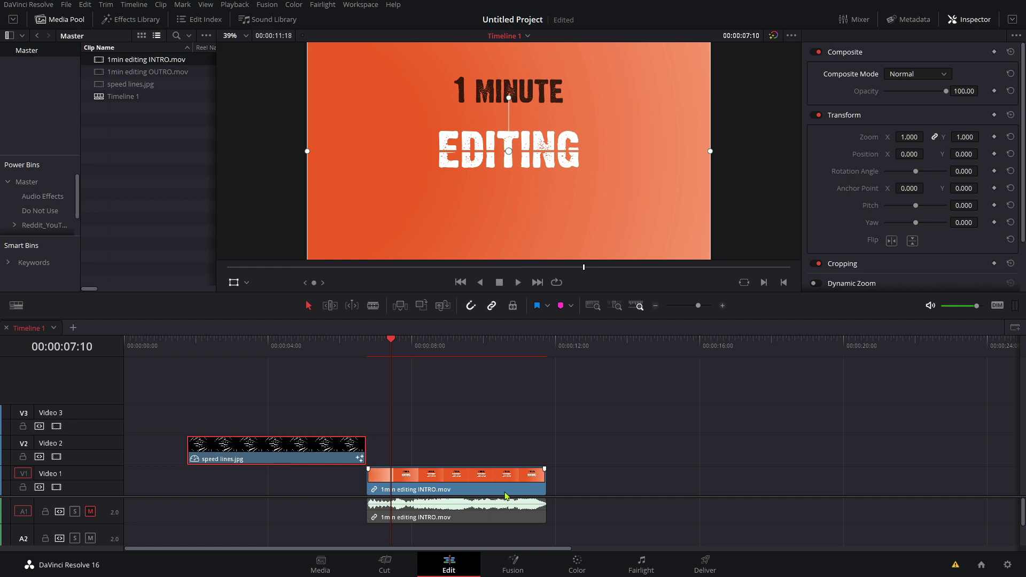
{"action": "left_click_drag", "start_coordinate": [517, 484], "coordinate": [761, 495]}
{"action": "left_click_drag", "start_coordinate": [406, 349], "coordinate": [188, 361]}
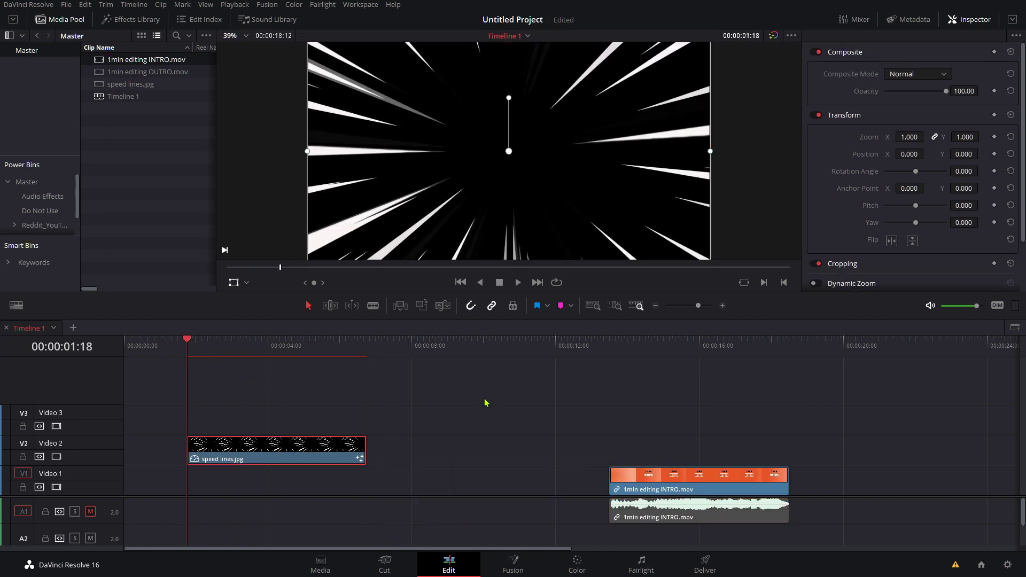
Trim the speed lines clip's start two frames later and delete its leftover length
{"action": "key", "text": "v"}
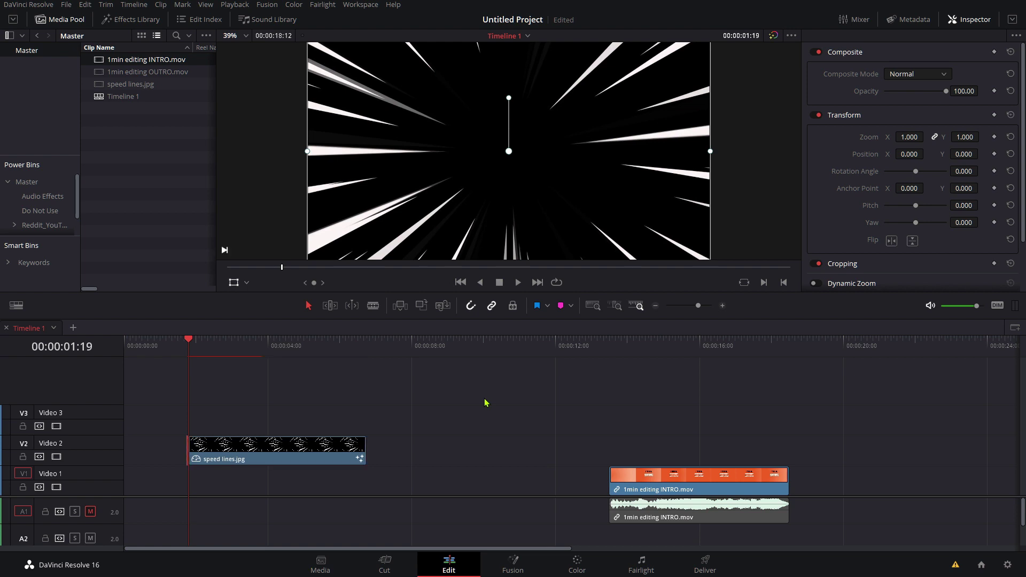
{"action": "key", "text": "period"}
{"action": "key", "text": "period"}
{"action": "key", "text": "period"}
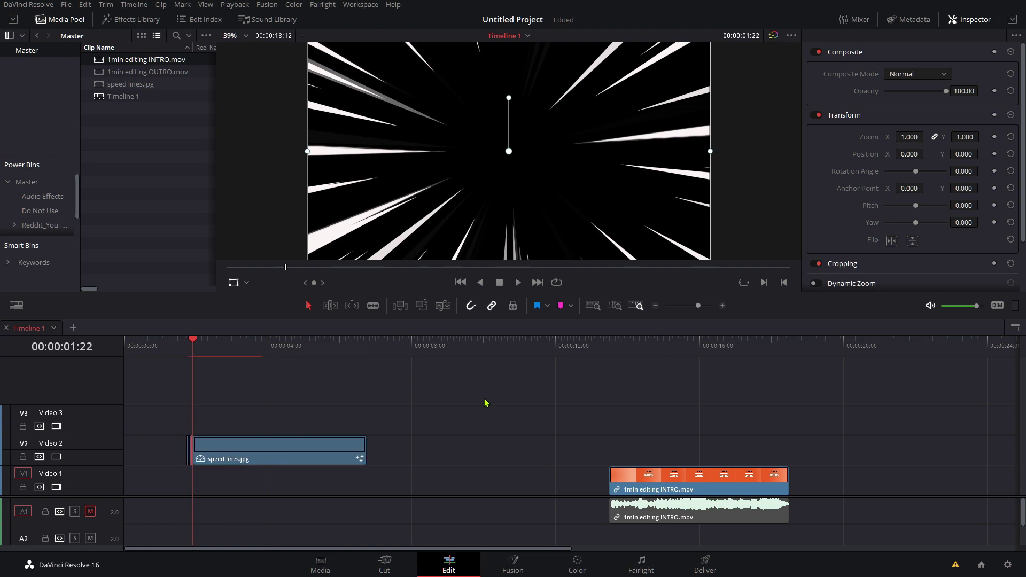
{"action": "key", "text": "period"}
{"action": "key", "text": "period"}
{"action": "key", "text": "period"}
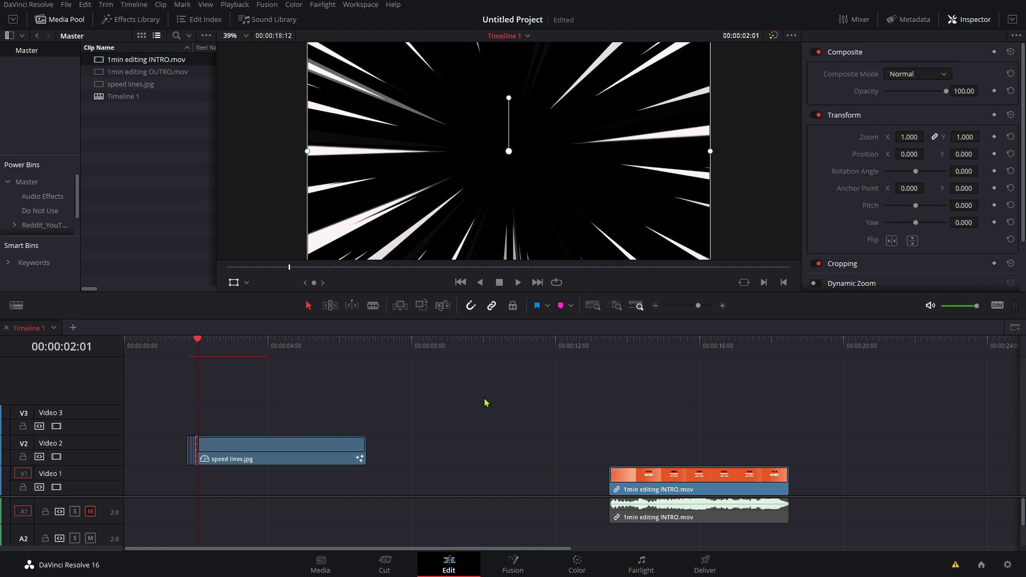
{"action": "key", "text": "shift+v"}
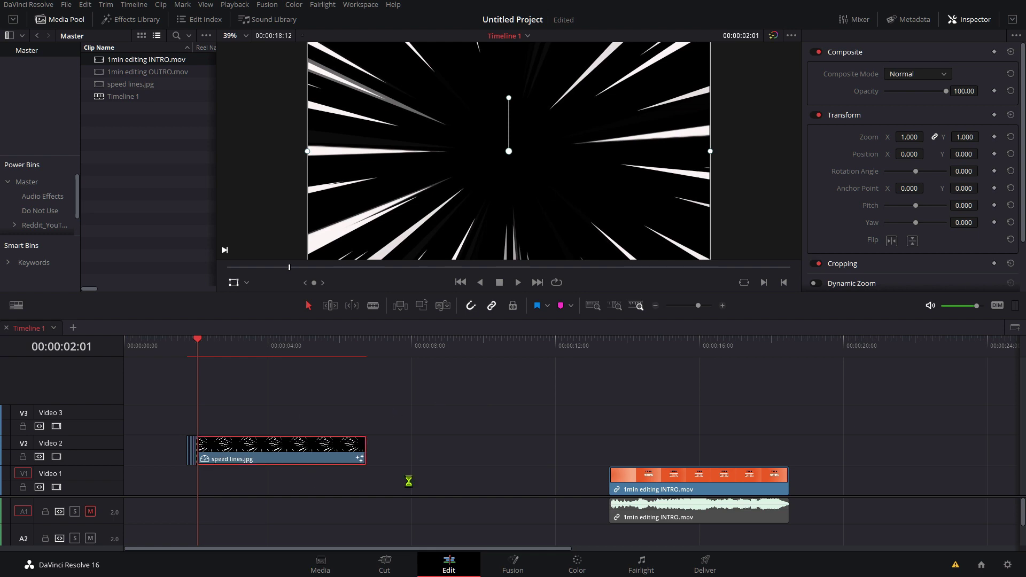
{"action": "key", "text": "Delete"}
{"action": "scroll", "coordinate": [195, 479], "scroll_direction": "up", "scroll_amount": 2}
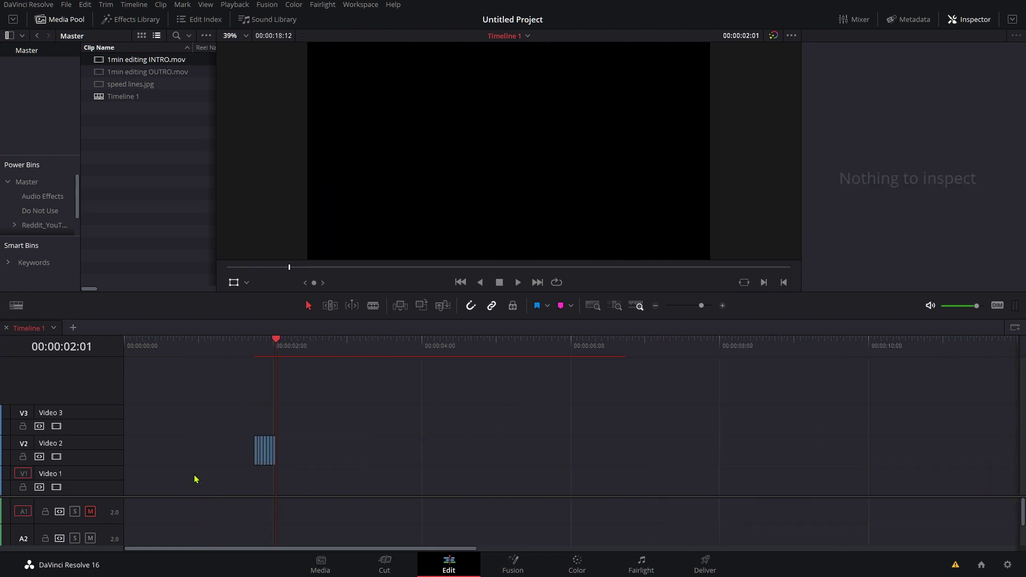
{"action": "scroll", "coordinate": [328, 471], "scroll_direction": "up", "scroll_amount": 2}
{"action": "scroll", "coordinate": [408, 500], "scroll_direction": "up", "scroll_amount": 2}
{"action": "scroll", "coordinate": [597, 428], "scroll_direction": "up", "scroll_amount": 2}
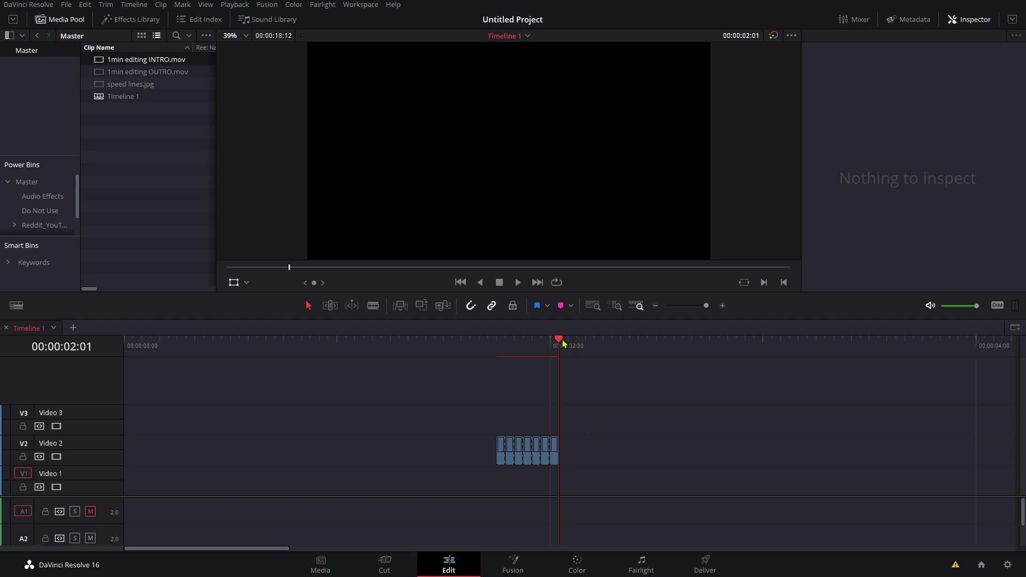
Step through the first one-frame pieces, setting their zoom to 1.33, 1.43 and 1.08
{"action": "left_click_drag", "start_coordinate": [563, 344], "coordinate": [502, 353]}
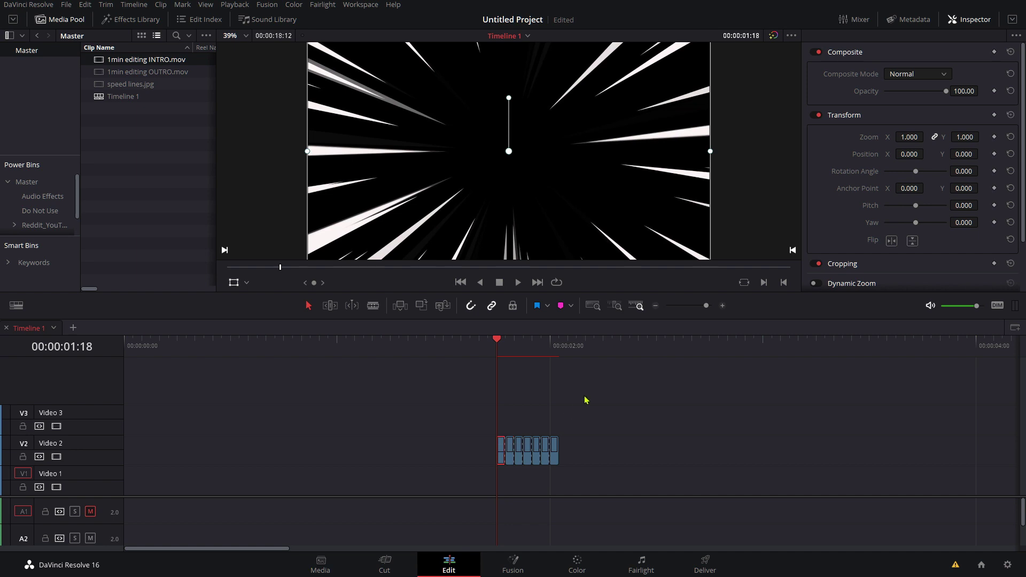
{"action": "key", "text": "Right"}
{"action": "left_click_drag", "start_coordinate": [911, 140], "coordinate": [927, 137]}
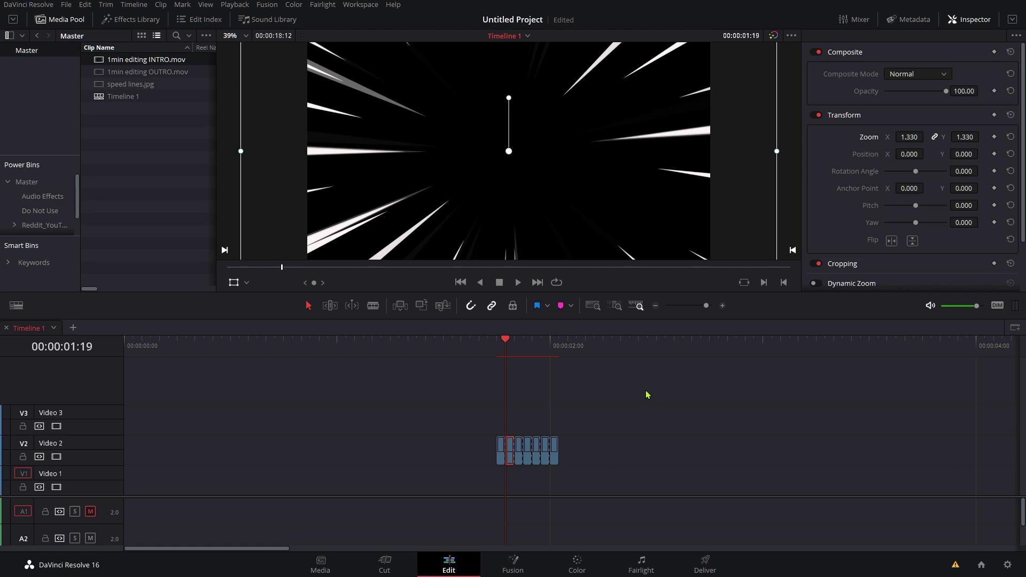
{"action": "key", "text": "Right"}
{"action": "left_click_drag", "start_coordinate": [906, 137], "coordinate": [931, 137]}
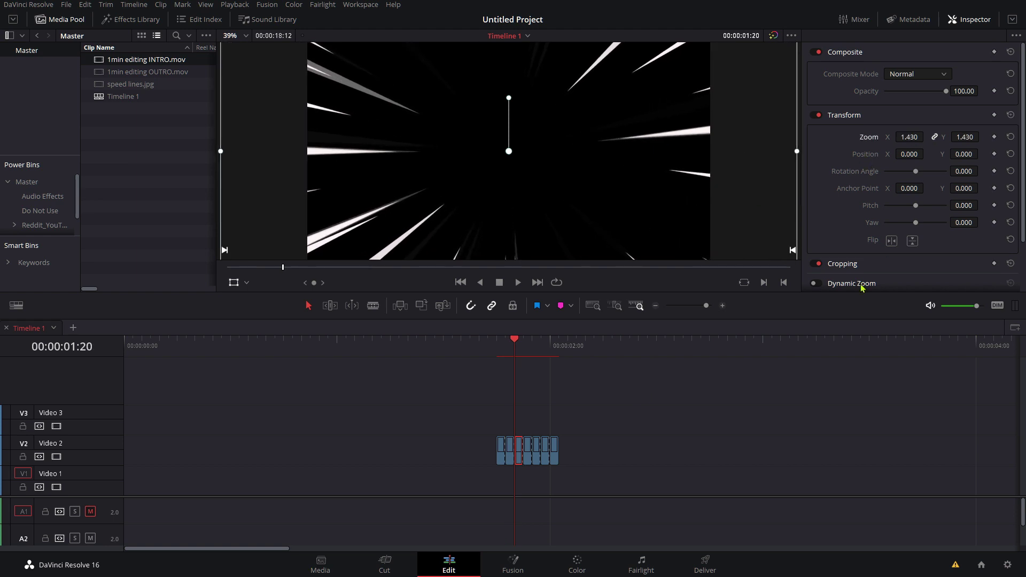
{"action": "key", "text": "Right"}
{"action": "left_click_drag", "start_coordinate": [919, 137], "coordinate": [928, 137]}
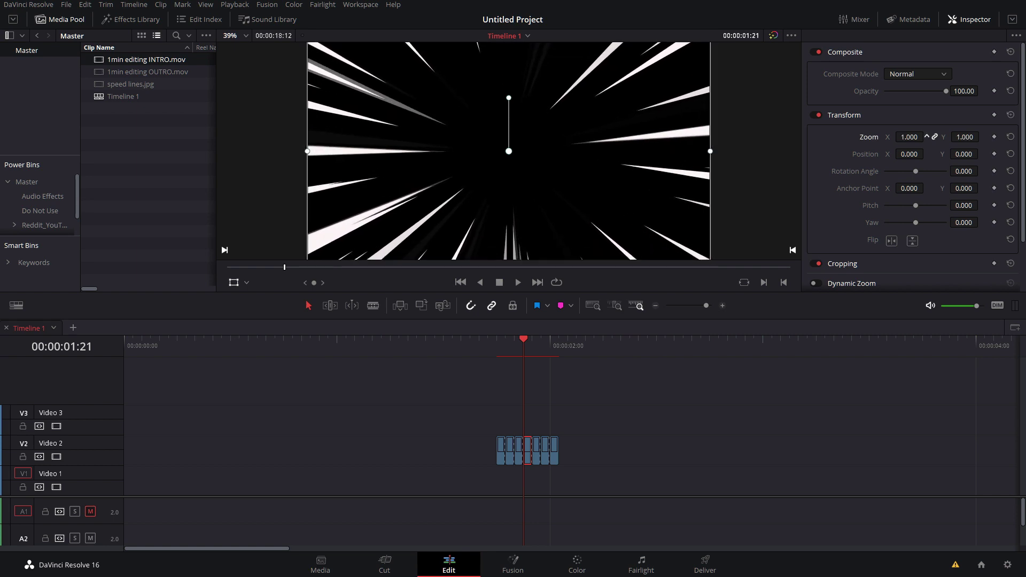
{"action": "left_click_drag", "start_coordinate": [927, 136], "coordinate": [930, 137]}
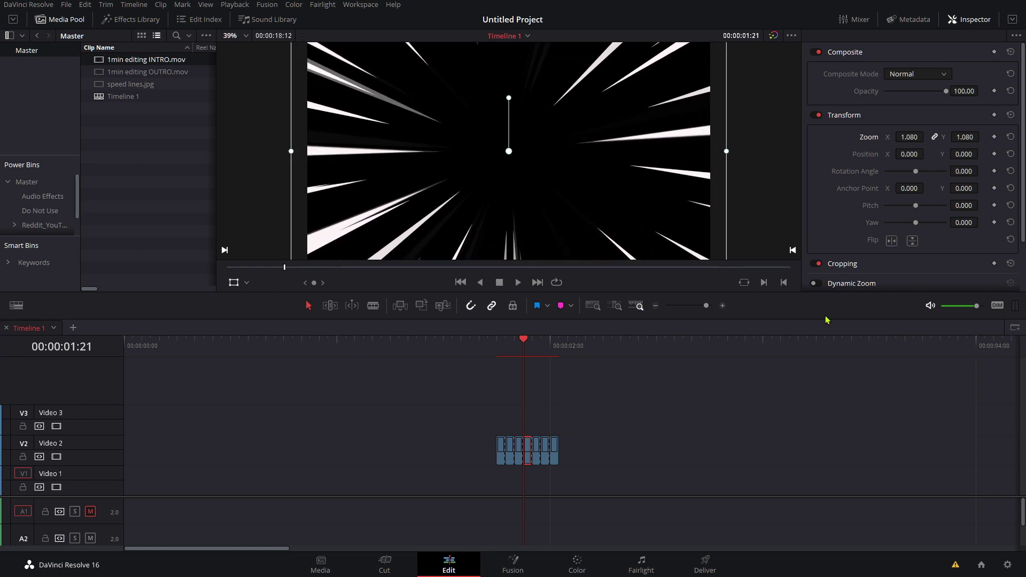
Give the next pieces zoom 1.16 with a 2.3° tilt, and zoom 1.22 with a slight opposite tilt
{"action": "key", "text": "Right"}
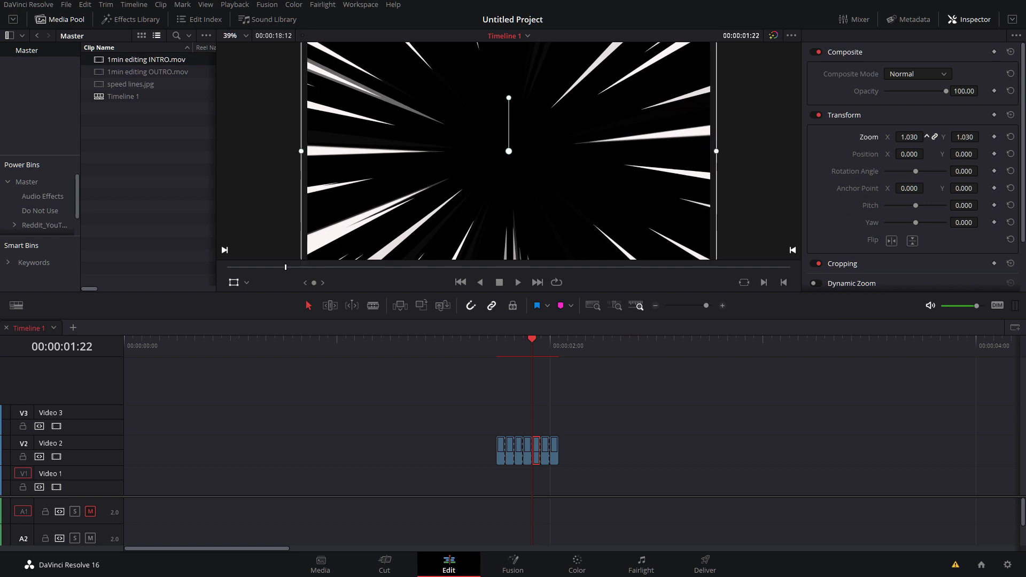
{"action": "left_click_drag", "start_coordinate": [911, 137], "coordinate": [927, 136]}
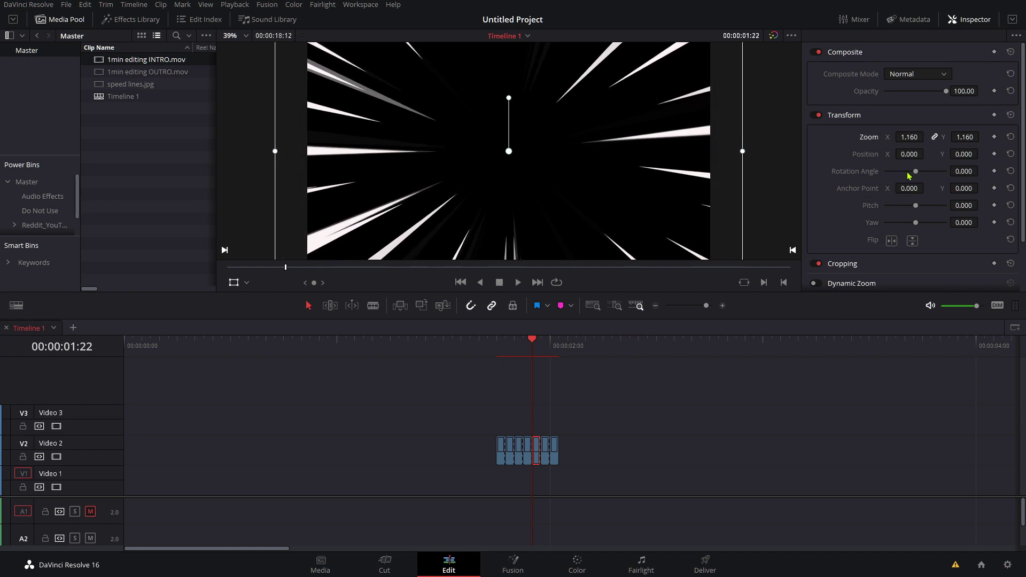
{"action": "left_click_drag", "start_coordinate": [964, 171], "coordinate": [981, 171]}
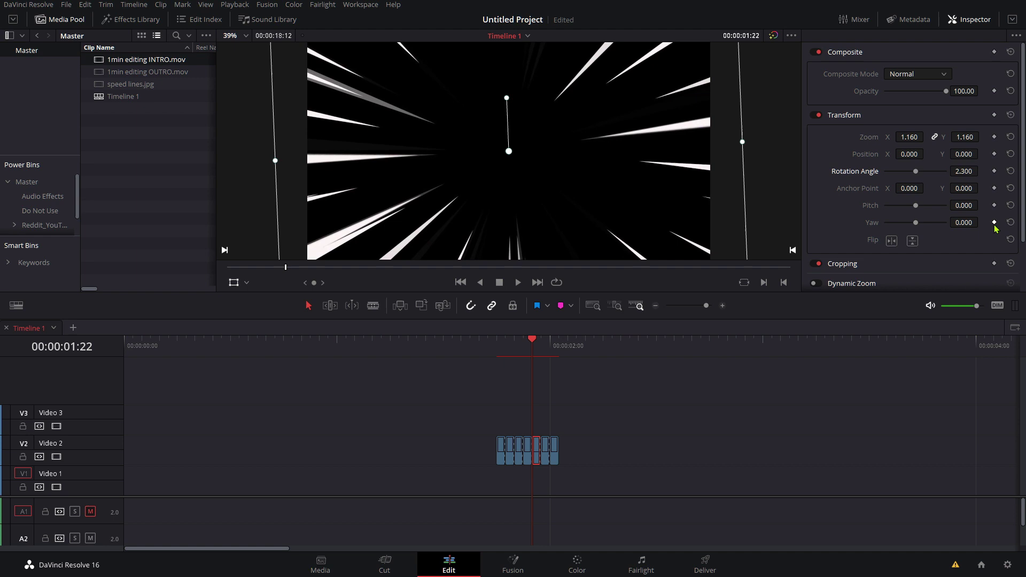
{"action": "key", "text": "Right"}
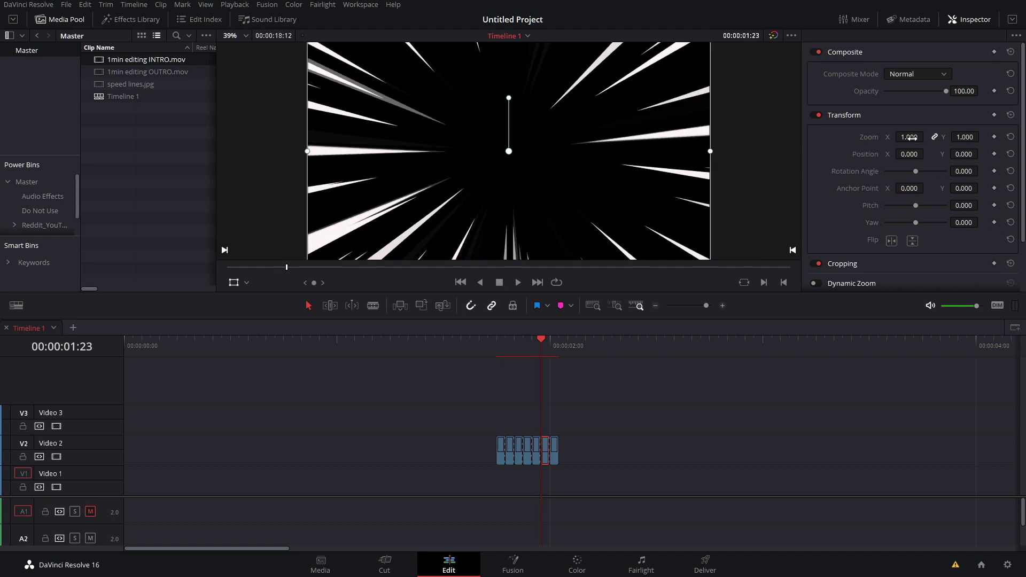
{"action": "left_click_drag", "start_coordinate": [911, 137], "coordinate": [928, 137]}
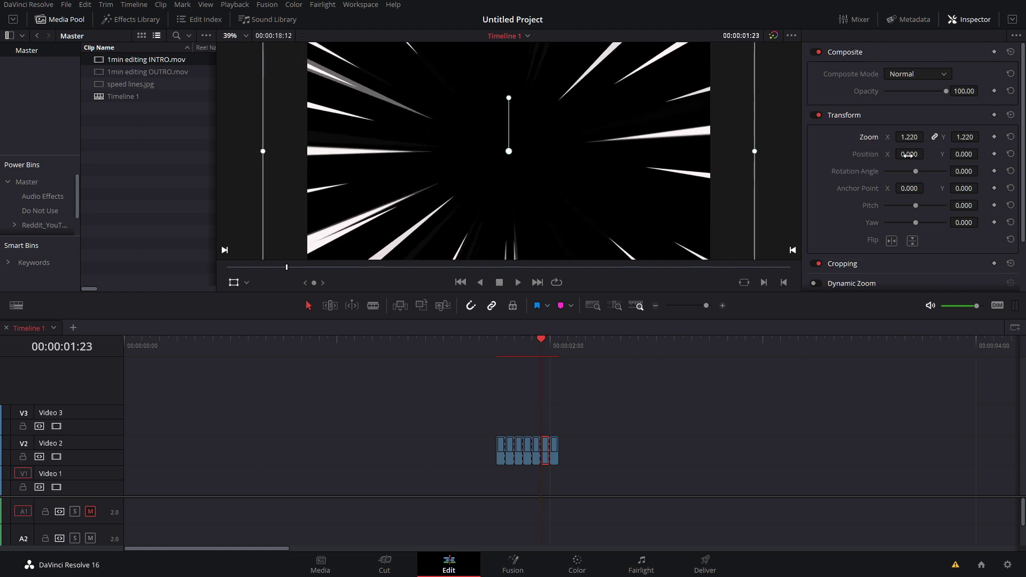
{"action": "left_click_drag", "start_coordinate": [966, 171], "coordinate": [958, 171]}
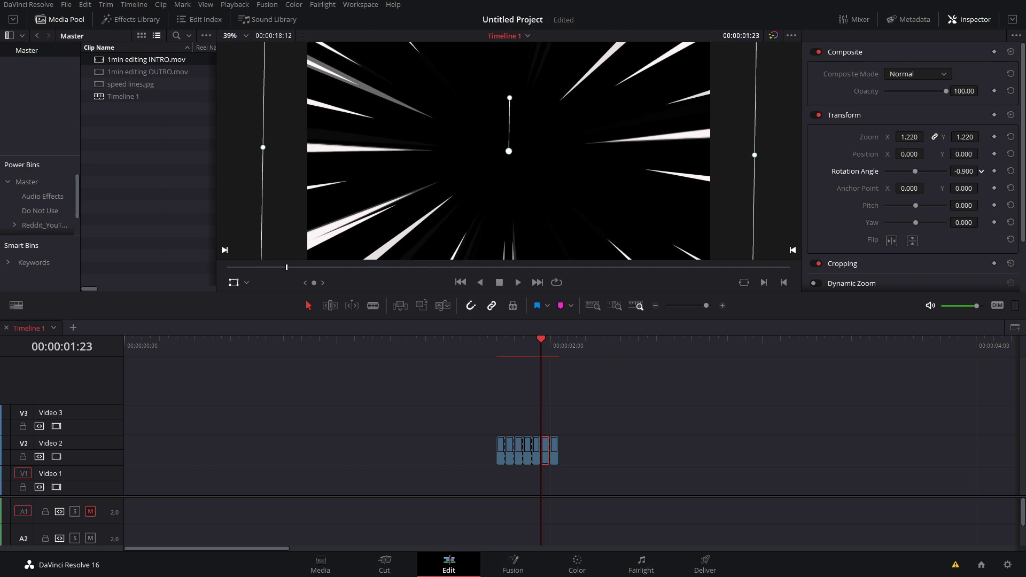
Set the last piece to zoom 1.41 with a -1.2° tilt, then deselect it
{"action": "key", "text": "Right"}
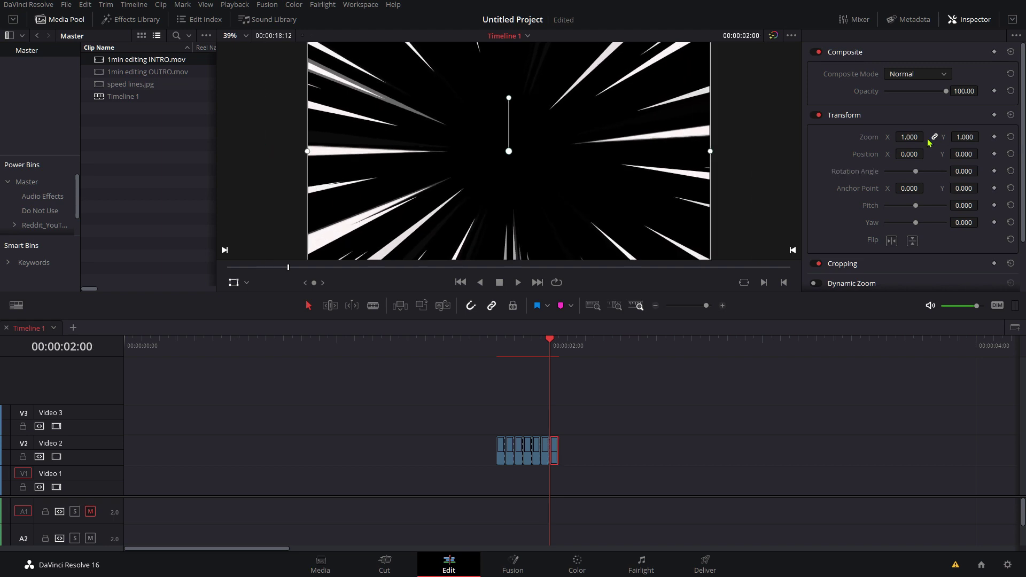
{"action": "left_click_drag", "start_coordinate": [914, 137], "coordinate": [948, 168]}
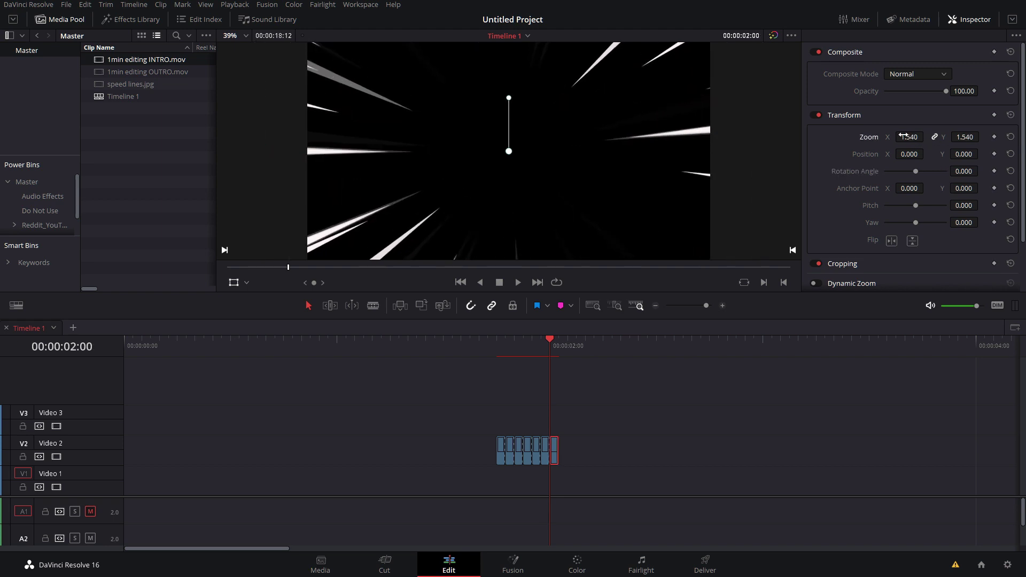
{"action": "left_click_drag", "start_coordinate": [903, 137], "coordinate": [888, 137]}
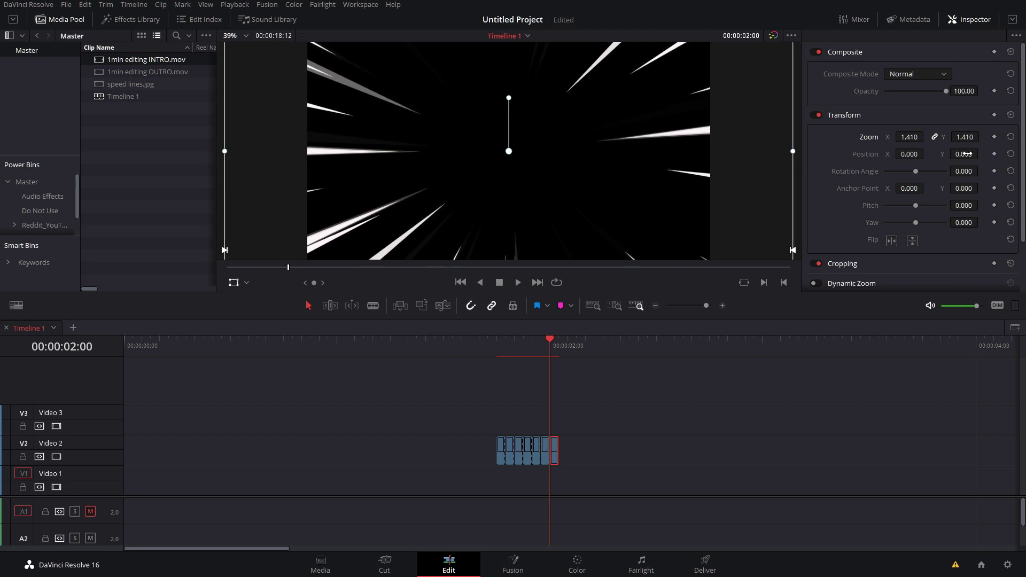
{"action": "left_click_drag", "start_coordinate": [967, 171], "coordinate": [961, 171]}
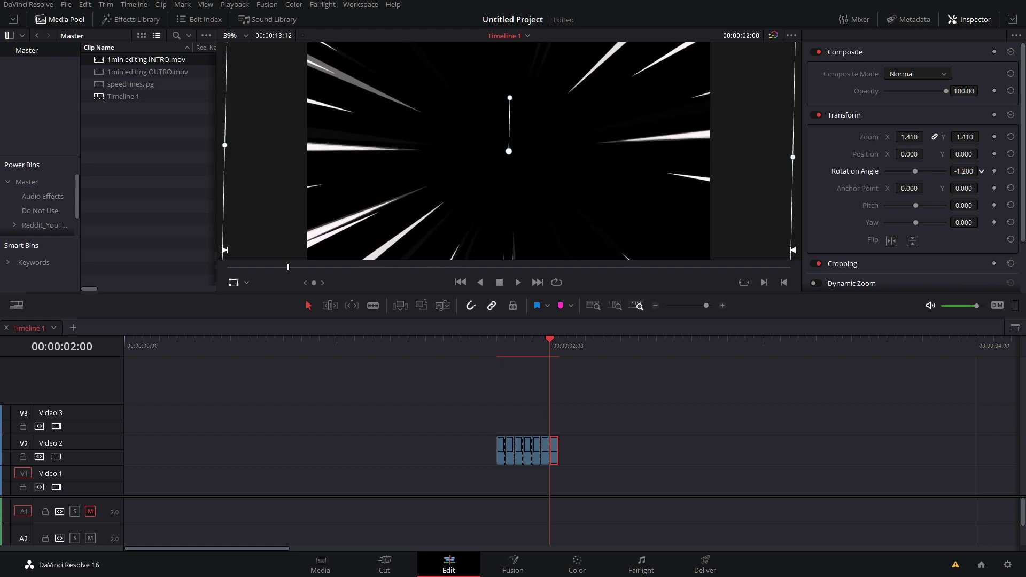
{"action": "left_click", "coordinate": [628, 439]}
{"action": "left_click", "coordinate": [567, 348]}
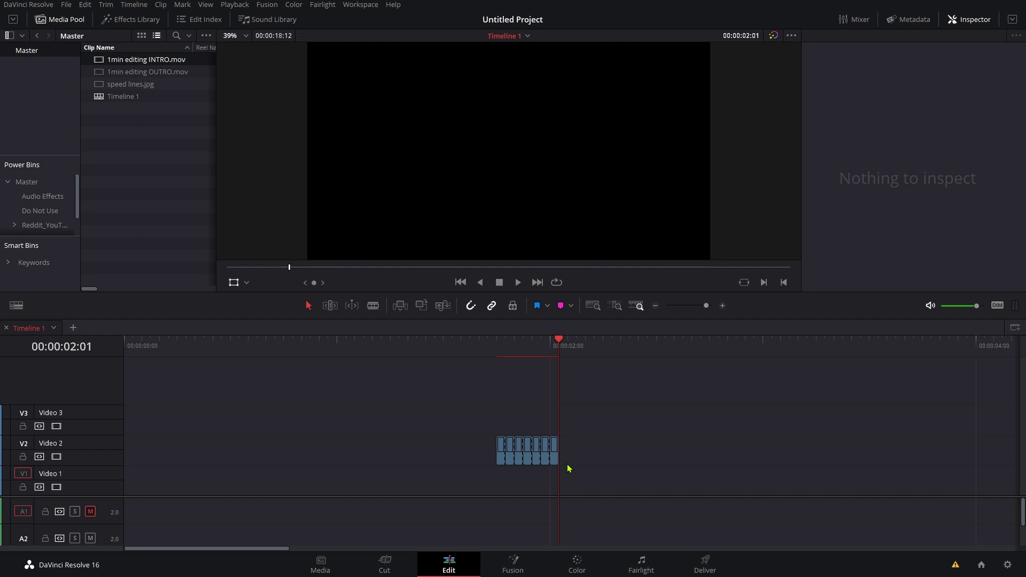
Select all speed-lines pieces, zoom the timeline out, and paste repeated copies to loop them
{"action": "left_click_drag", "start_coordinate": [466, 423], "coordinate": [609, 471]}
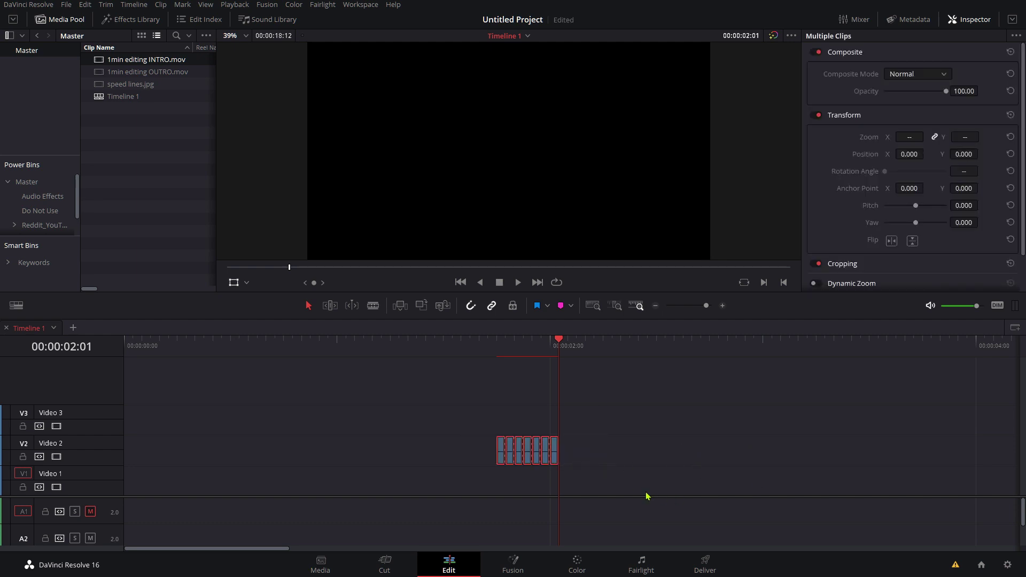
{"action": "scroll", "coordinate": [656, 479], "scroll_direction": "down", "scroll_amount": 1}
{"action": "scroll", "coordinate": [603, 479], "scroll_direction": "down", "scroll_amount": 1}
{"action": "scroll", "coordinate": [509, 472], "scroll_direction": "down", "scroll_amount": 2}
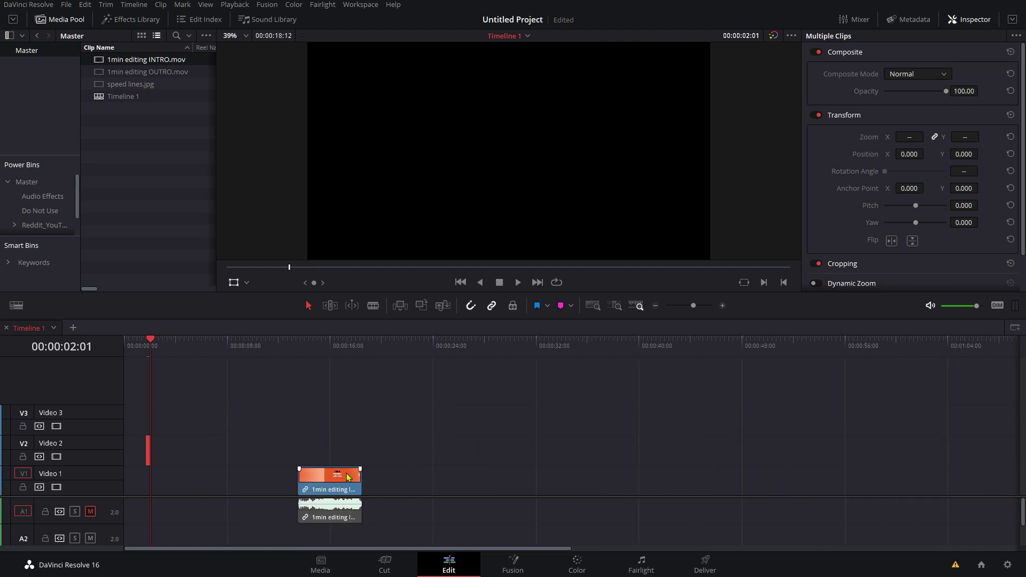
{"action": "scroll", "coordinate": [374, 478], "scroll_direction": "down", "scroll_amount": 1}
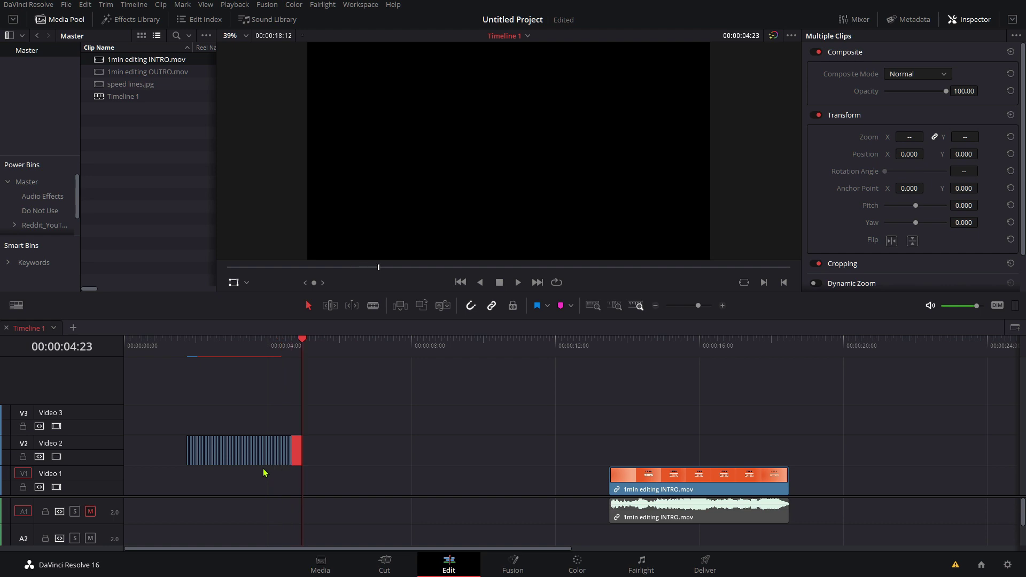
{"action": "key", "text": "space"}
Preview the speed-lines animation from the start of the overlay
{"action": "left_click_drag", "start_coordinate": [315, 345], "coordinate": [189, 362]}
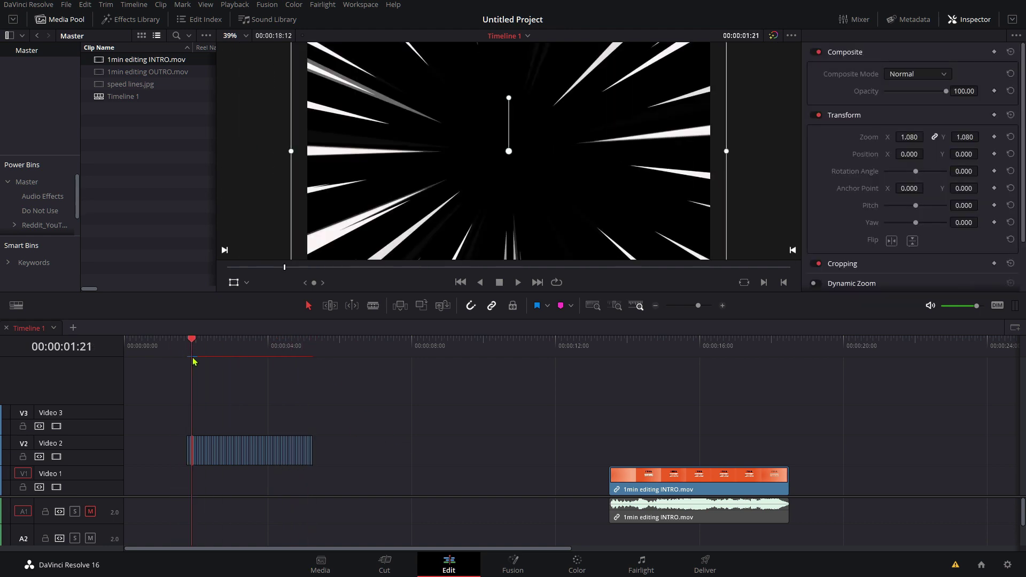
{"action": "key", "text": "space"}
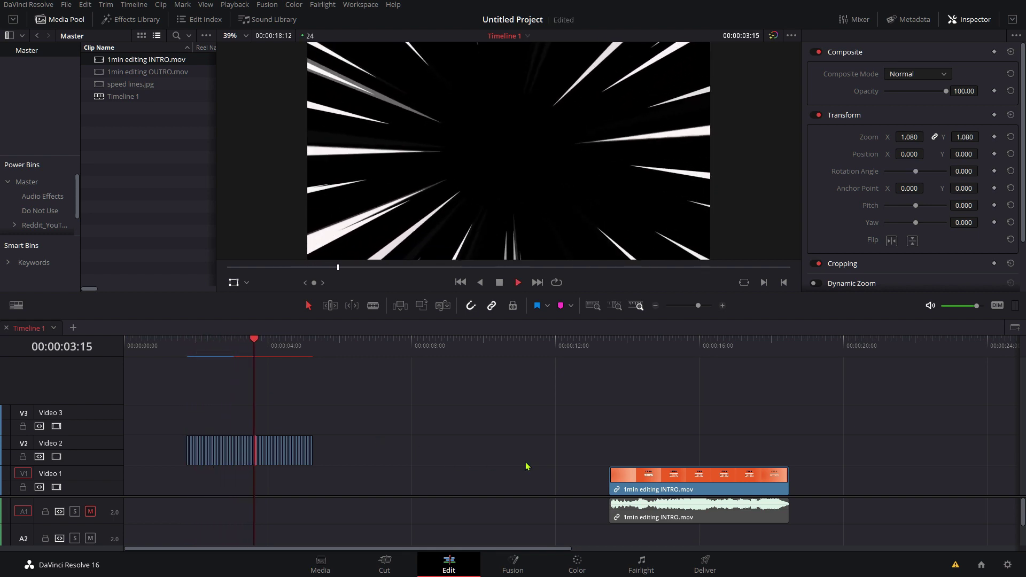
{"action": "key", "text": "space"}
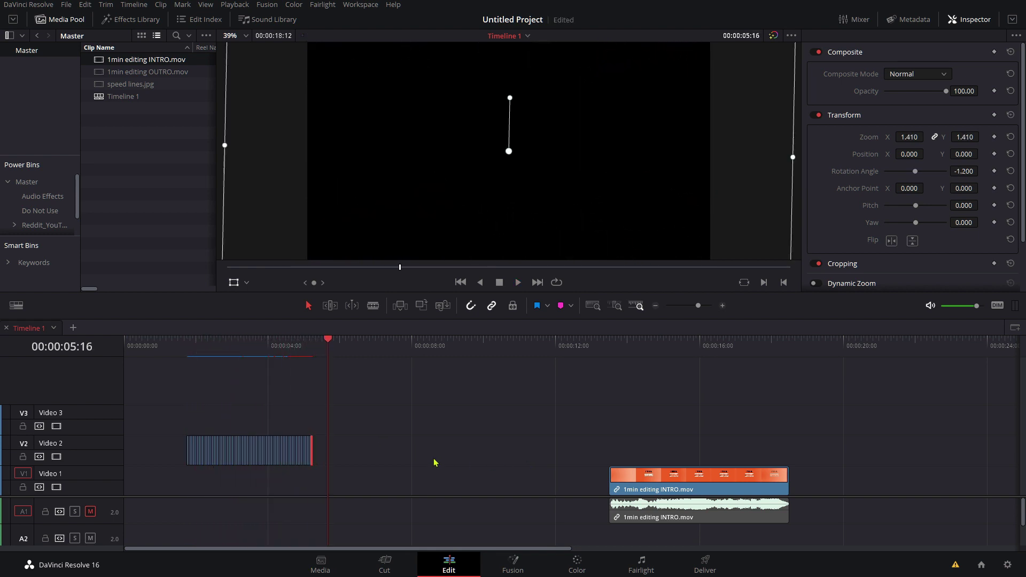
Move the whole speed-lines overlay above the start of the intro clip and play to check
{"action": "left_click_drag", "start_coordinate": [154, 435], "coordinate": [374, 463]}
{"action": "left_click_drag", "start_coordinate": [275, 453], "coordinate": [708, 450]}
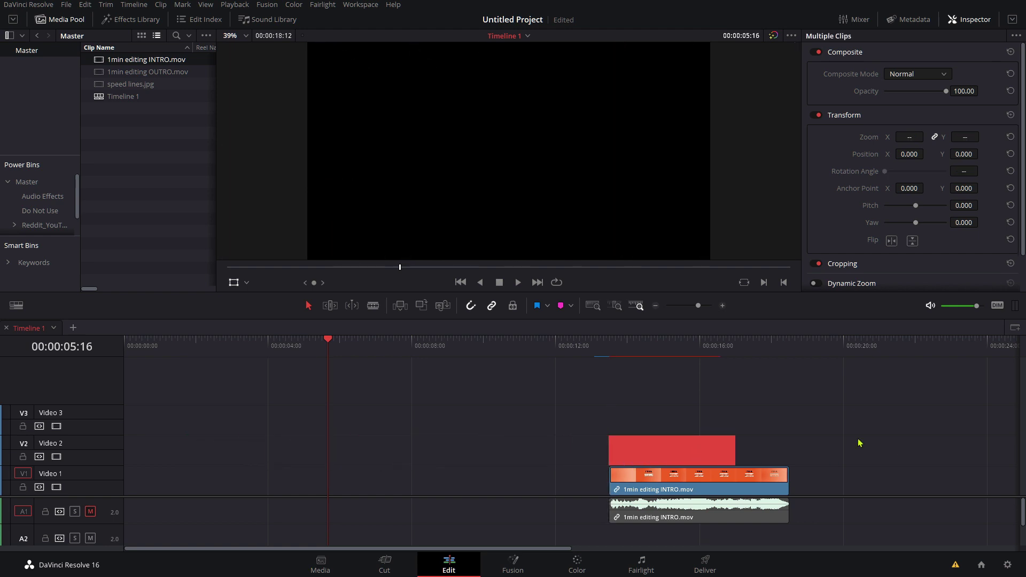
{"action": "key", "text": "space"}
{"action": "left_click", "coordinate": [607, 371]}
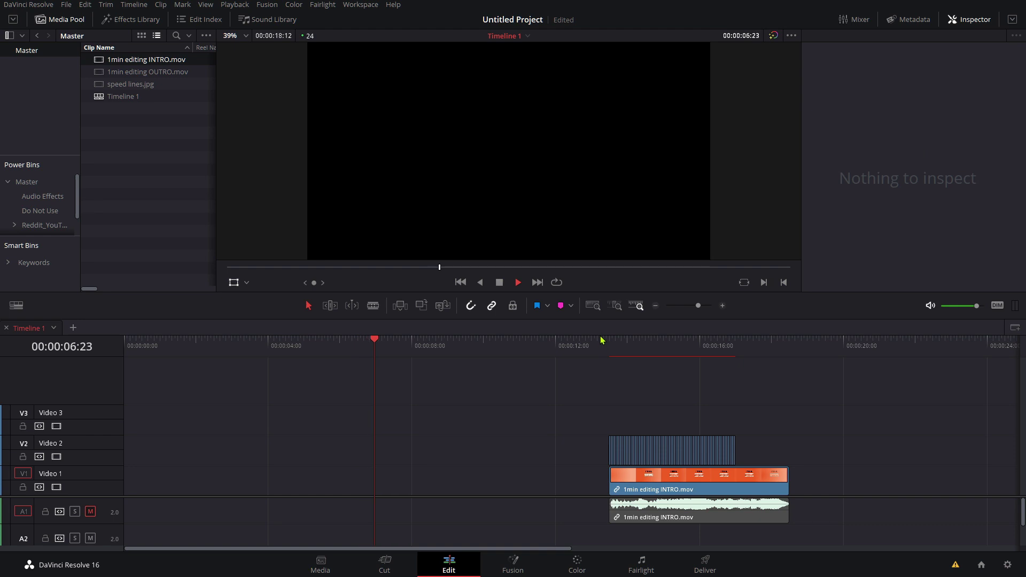
{"action": "left_click", "coordinate": [607, 351]}
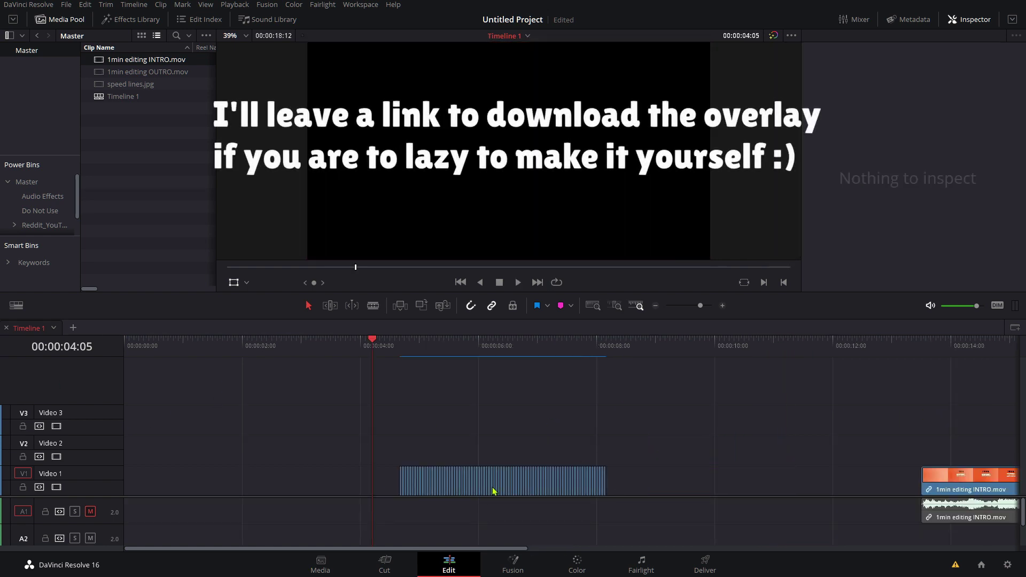
Combine the selected overlay pieces via New Compound Clip into Compound Clip 1 and play it back
{"action": "left_click_drag", "start_coordinate": [386, 476], "coordinate": [640, 481]}
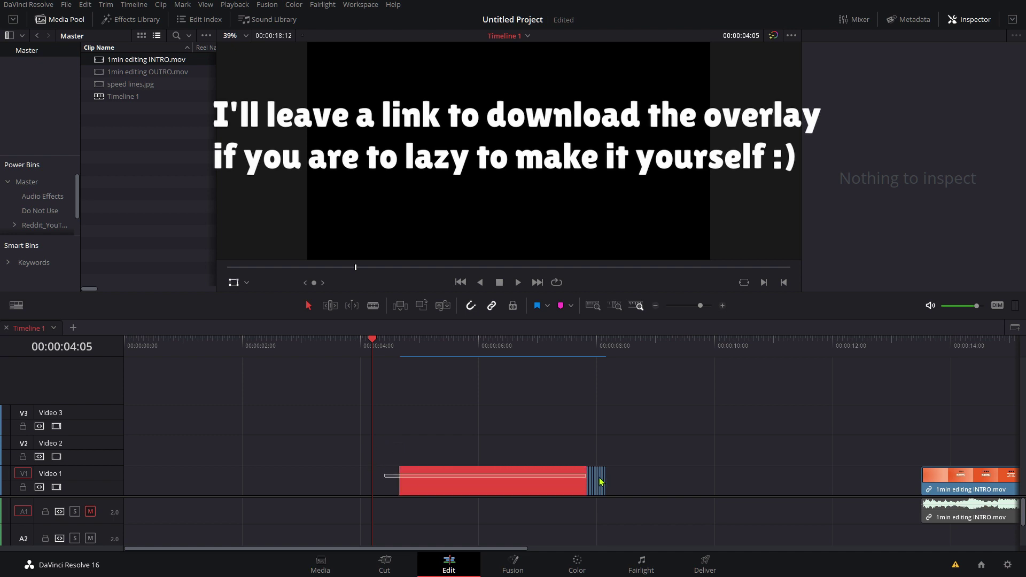
{"action": "right_click", "coordinate": [545, 482]}
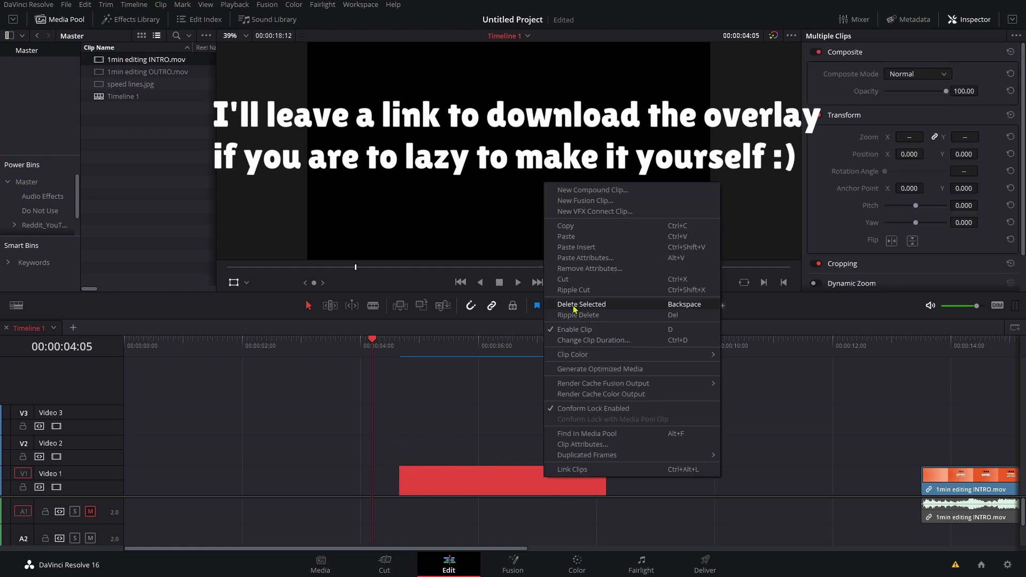
{"action": "left_click", "coordinate": [588, 201]}
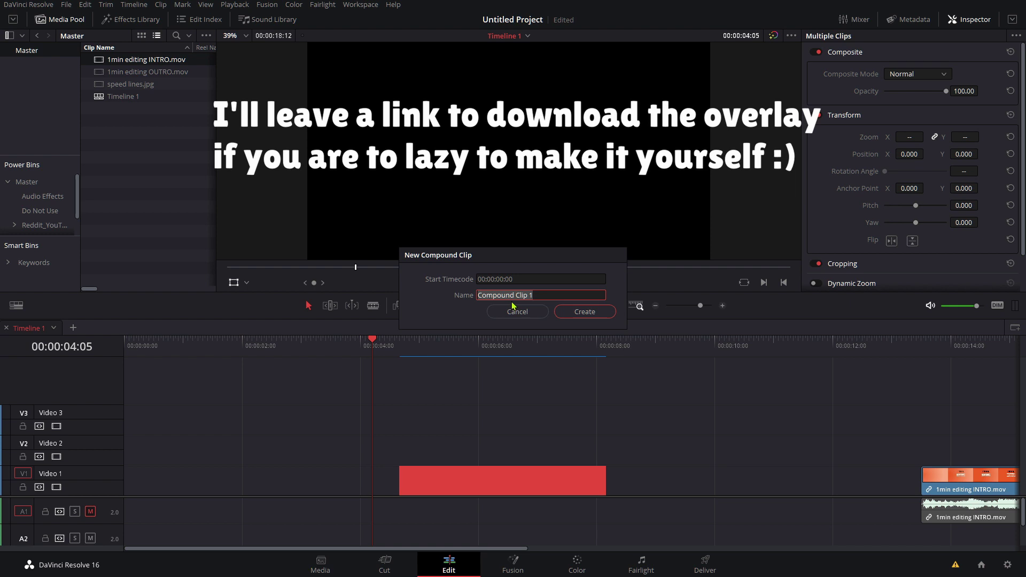
{"action": "left_click", "coordinate": [512, 307]}
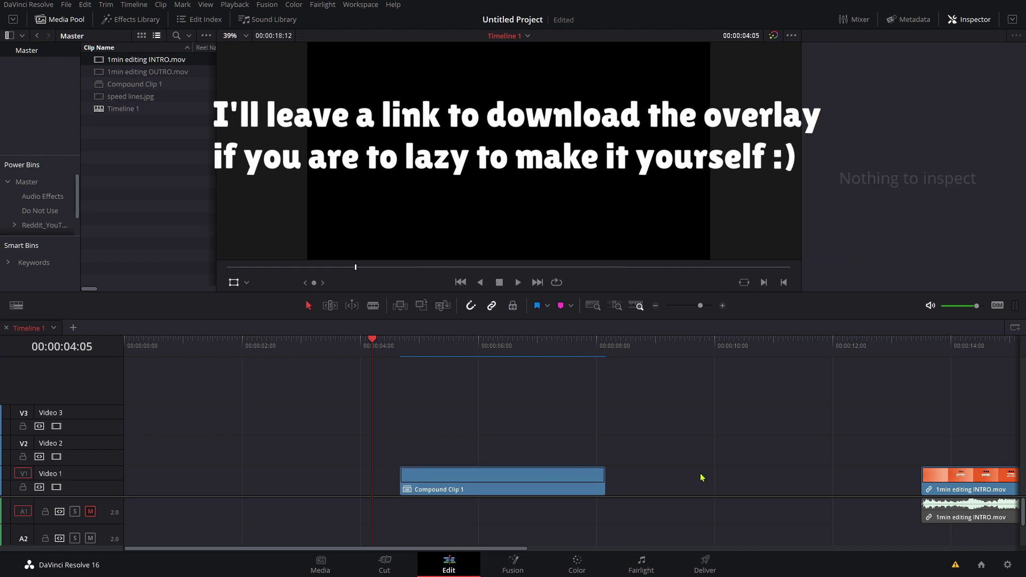
{"action": "left_click", "coordinate": [464, 479]}
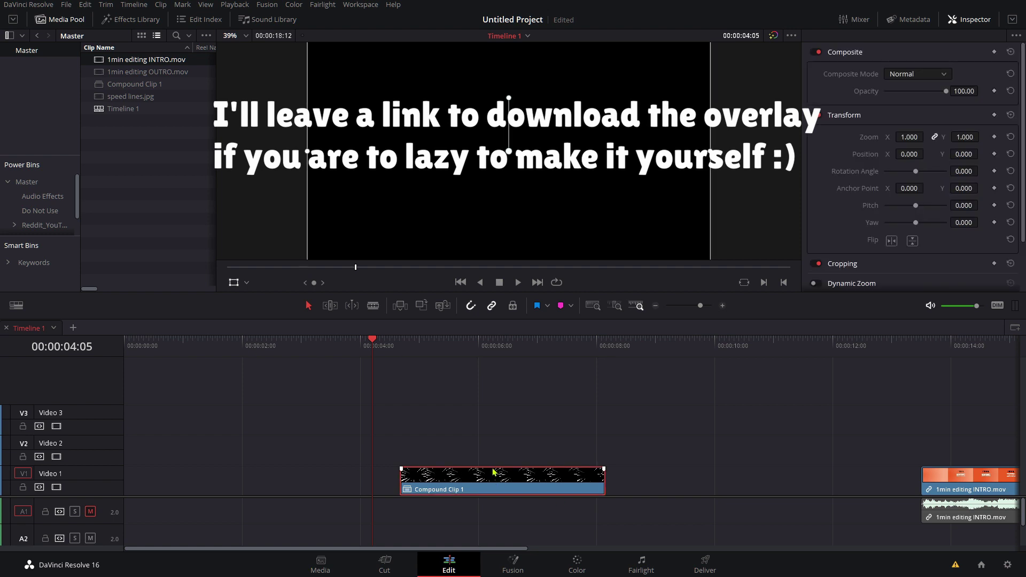
{"action": "key", "text": "space"}
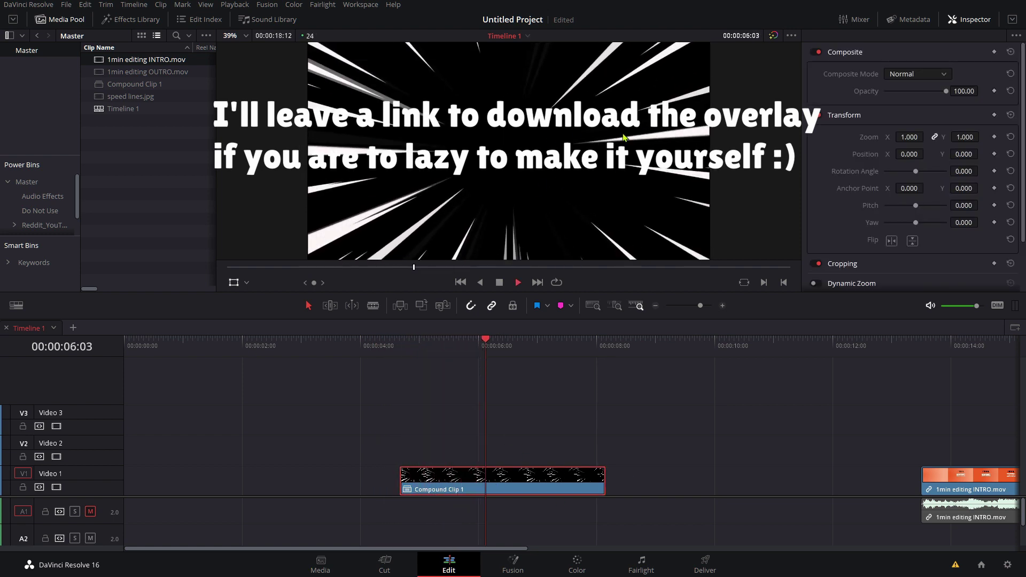